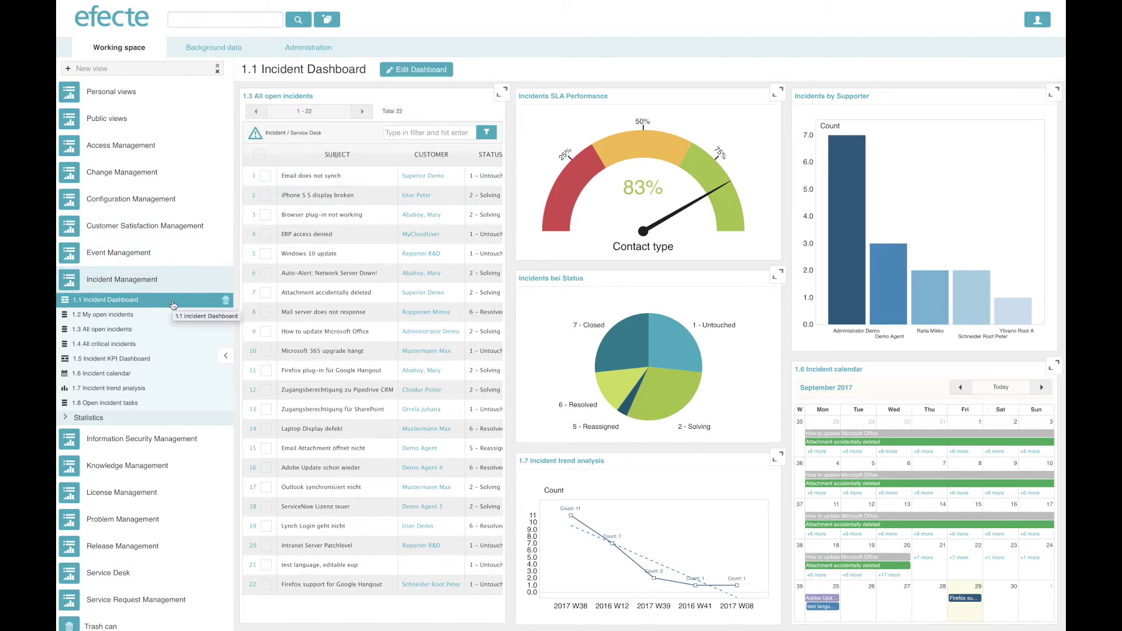
- Open the 1.3 All open incidents list under Incident Management in the Working space sidebar
{"action": "left_click", "coordinate": [158, 329]}
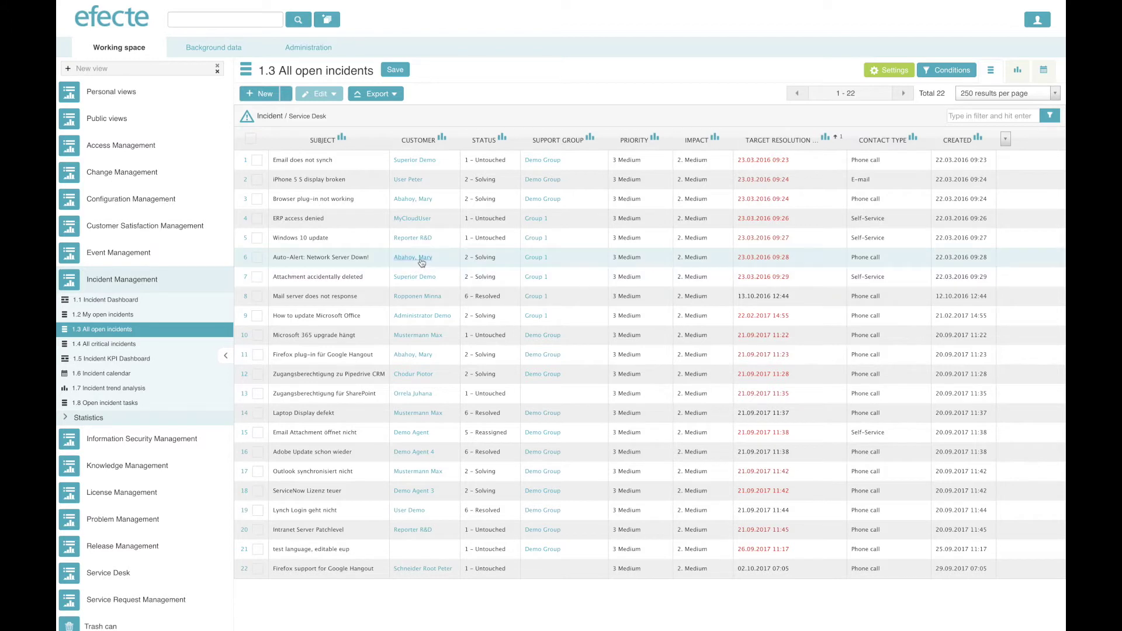
- Switch to the 1.6 Incident calendar view showing September 2017 incidents by week
{"action": "mouse_move", "coordinate": [421, 264]}
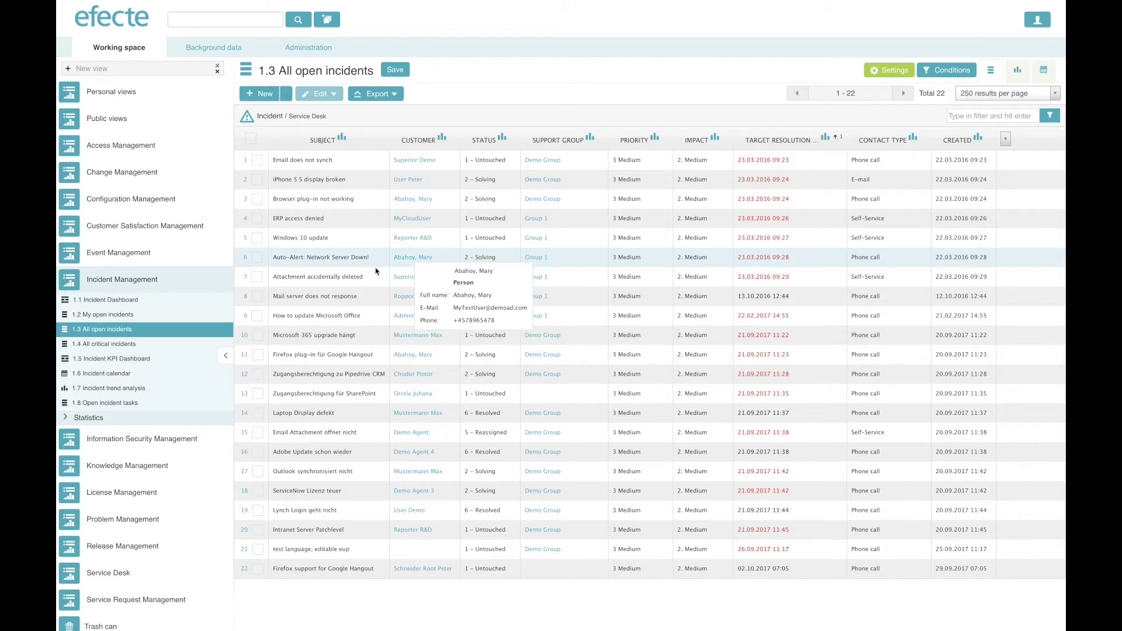
{"action": "left_click", "coordinate": [155, 376]}
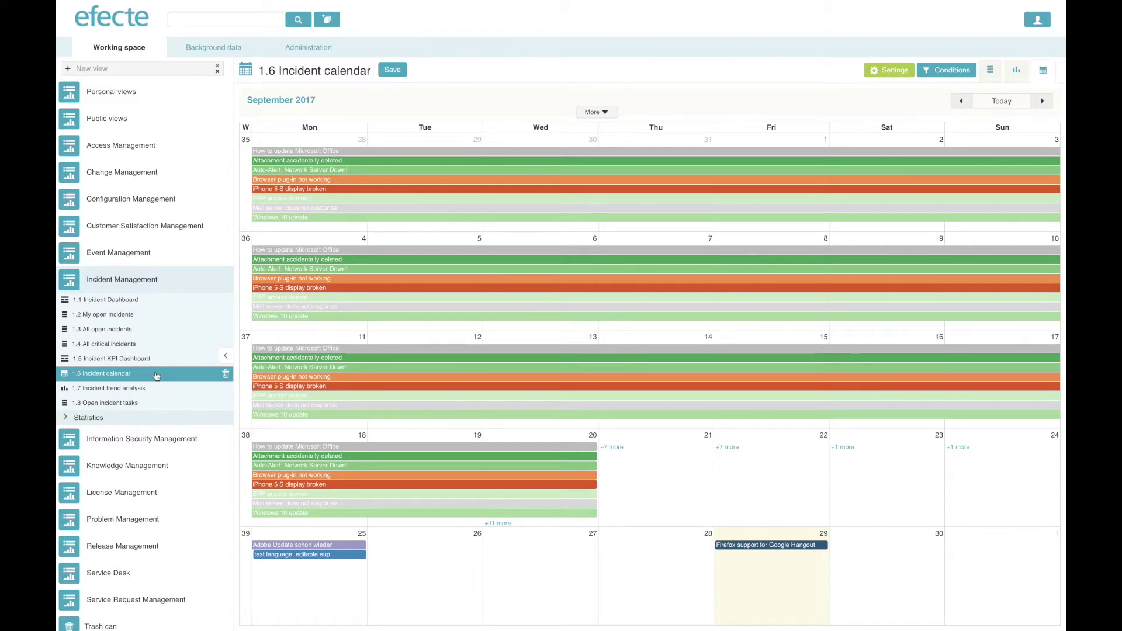
- Browse the 1.7 Incident trend analysis chart types, then return to the 1.1 Incident Dashboard
{"action": "left_click", "coordinate": [147, 388]}
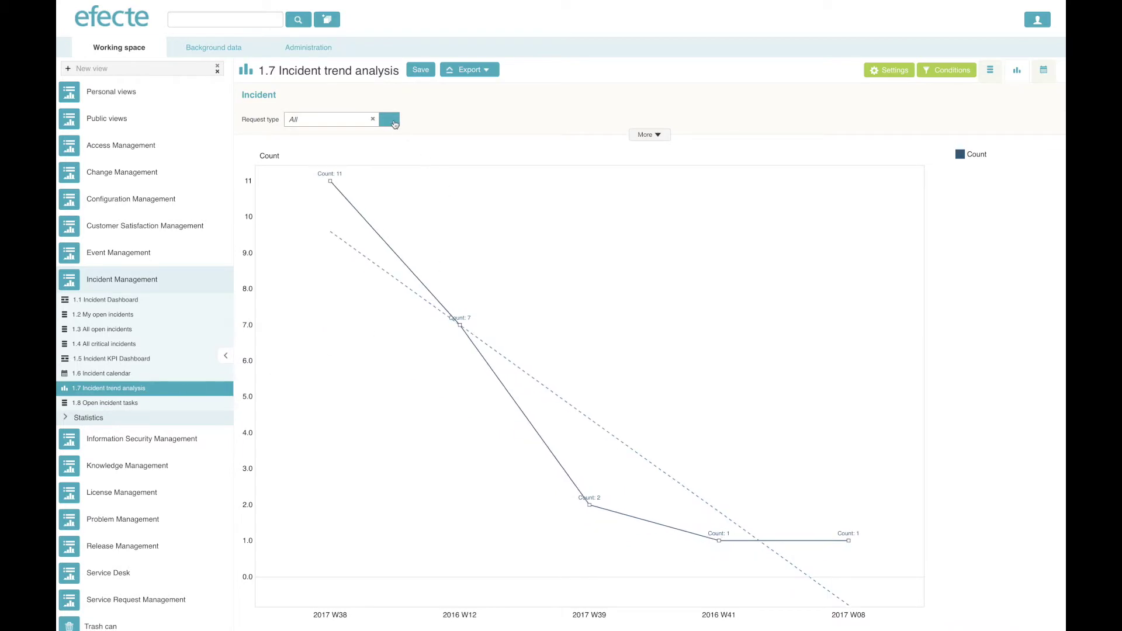
{"action": "left_click", "coordinate": [656, 139]}
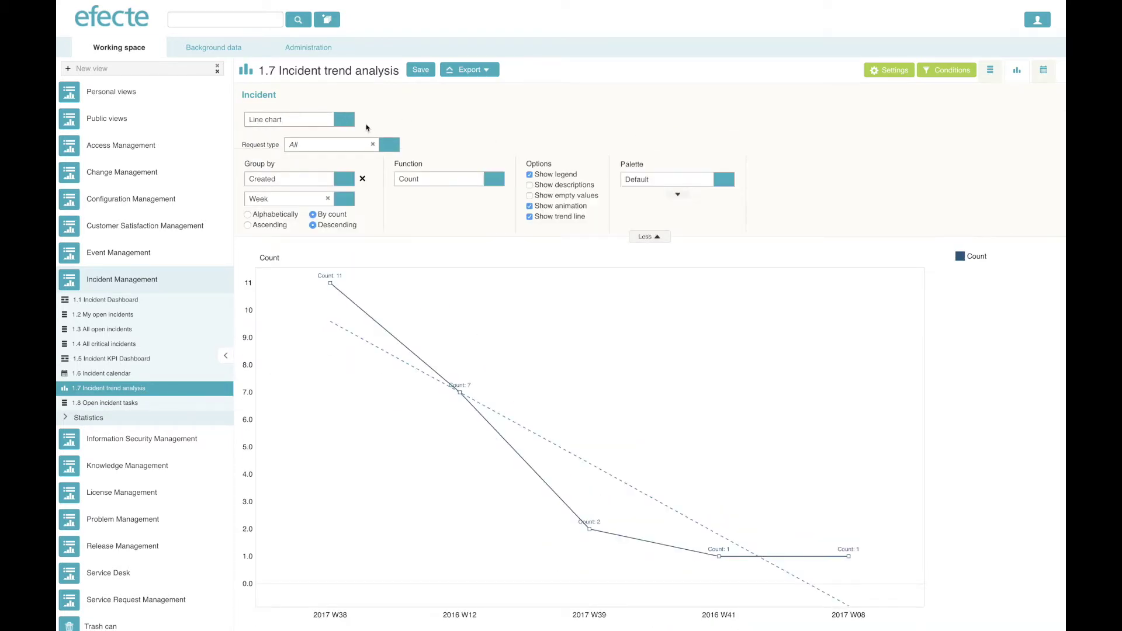
{"action": "left_click", "coordinate": [345, 121]}
{"action": "scroll", "coordinate": [341, 220], "scroll_direction": "down", "scroll_amount": 1}
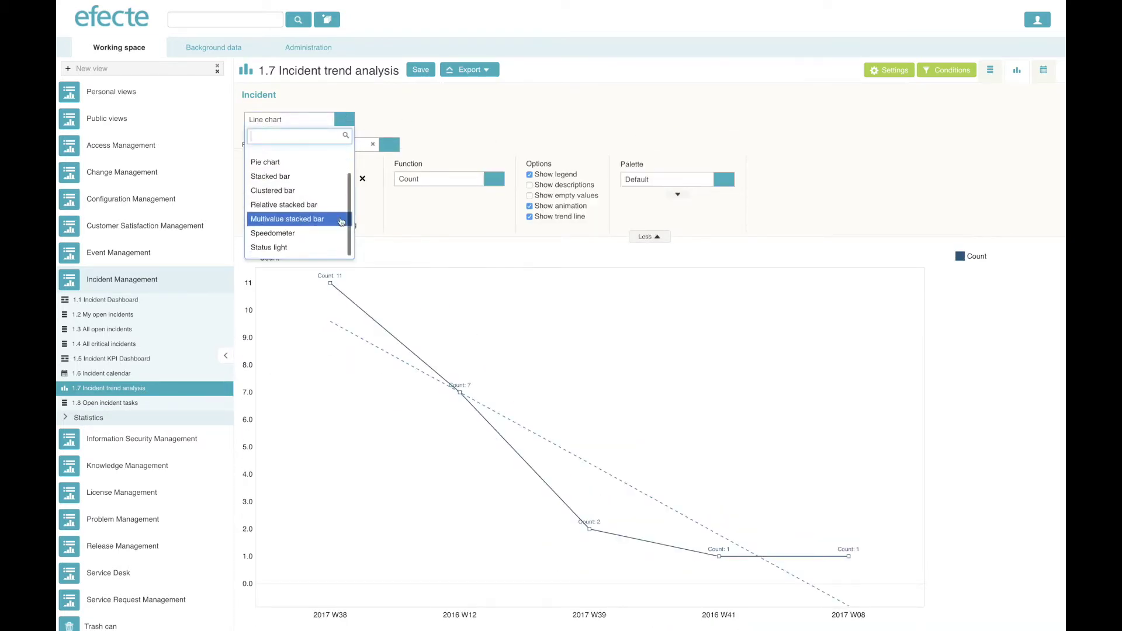
{"action": "scroll", "coordinate": [342, 221], "scroll_direction": "up", "scroll_amount": 1}
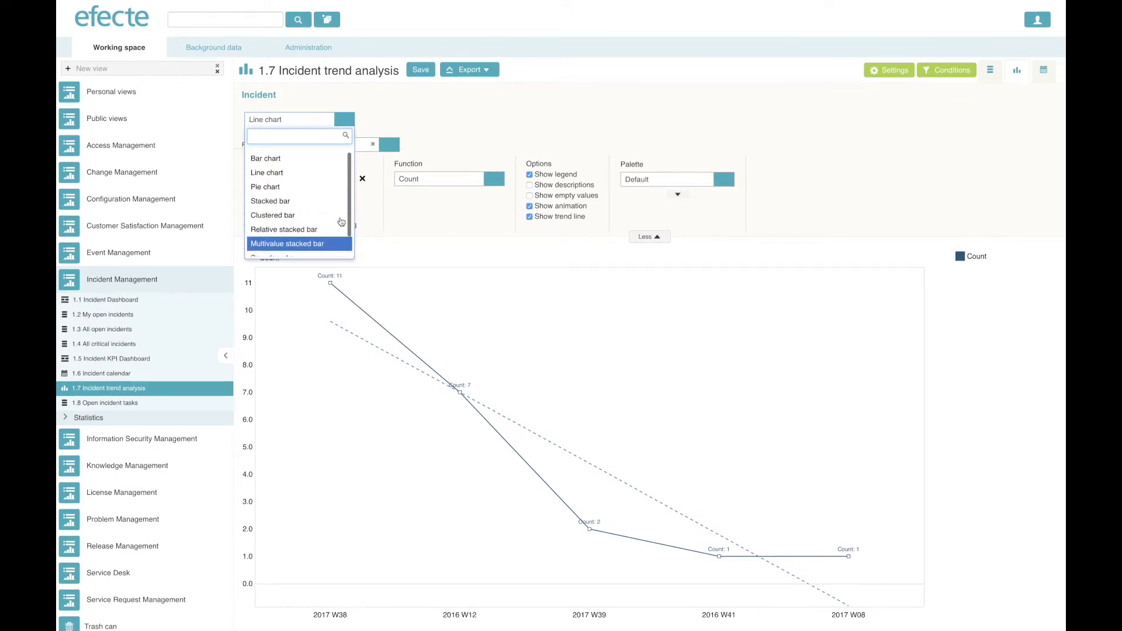
{"action": "left_click", "coordinate": [140, 301]}
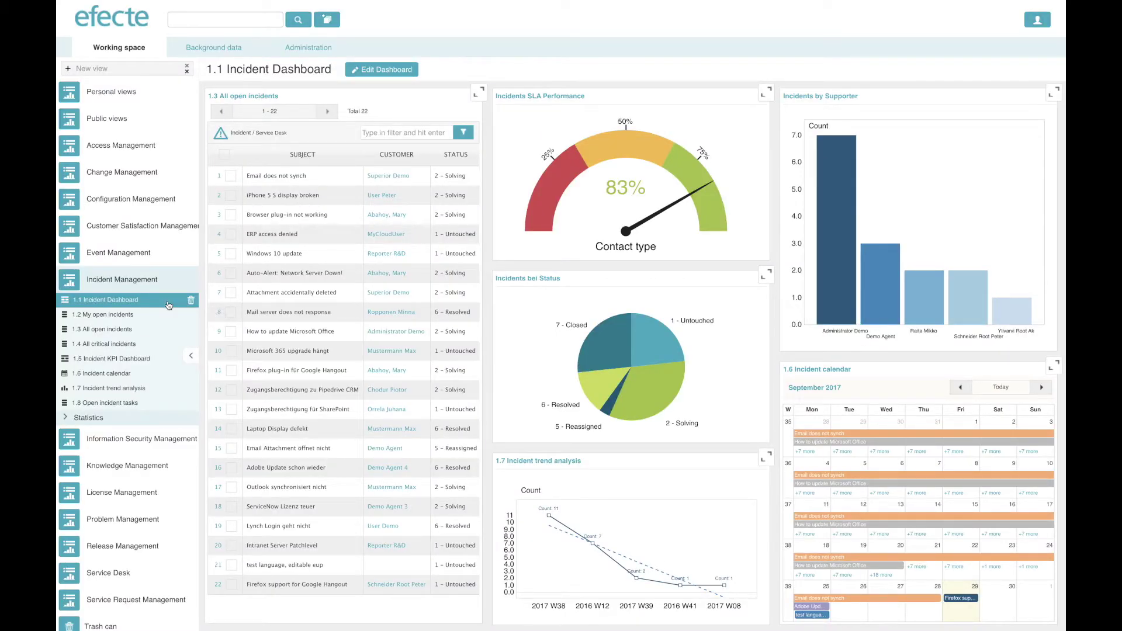
{"action": "left_click", "coordinate": [191, 357]}
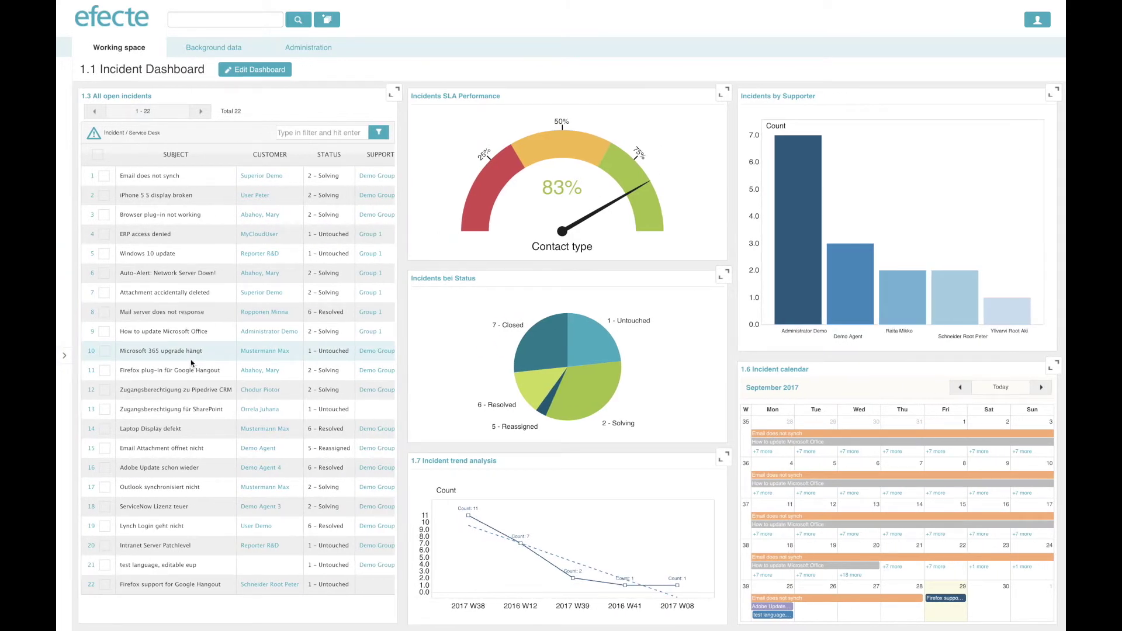
{"action": "left_click", "coordinate": [64, 355]}
{"action": "left_click", "coordinate": [182, 355]}
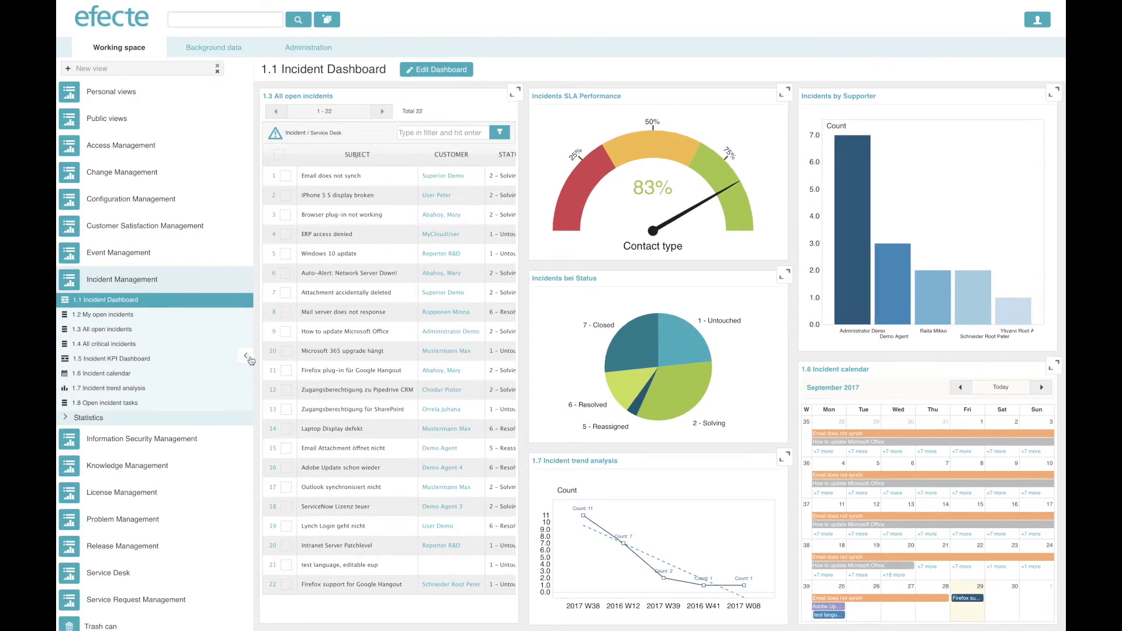
{"action": "left_click_drag", "start_coordinate": [246, 357], "coordinate": [223, 356]}
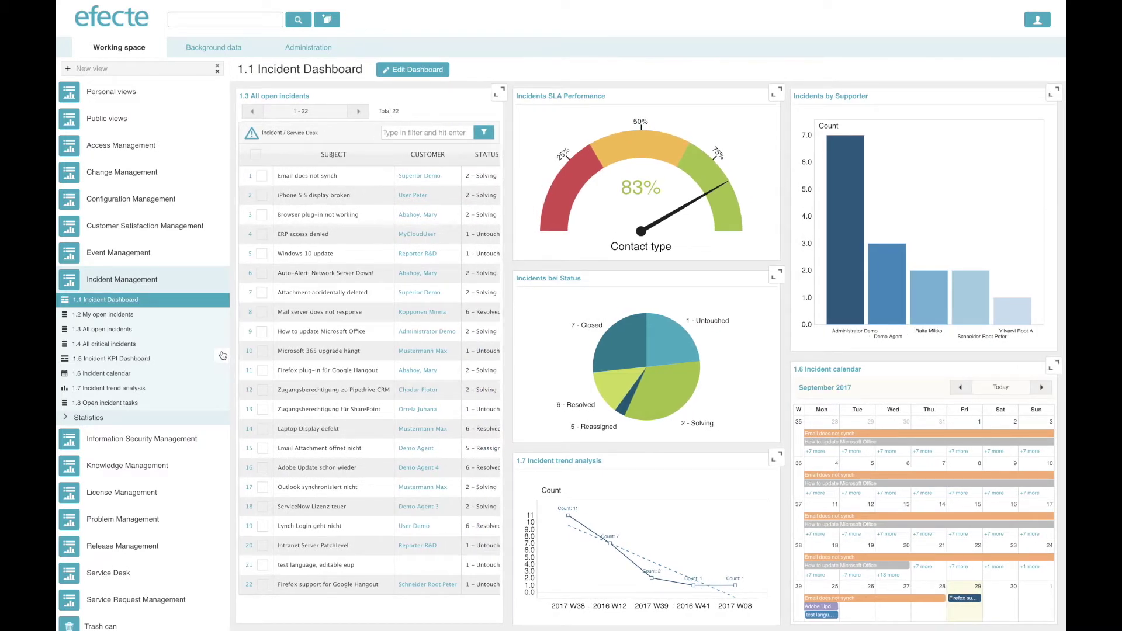
{"action": "mouse_move", "coordinate": [635, 385]}
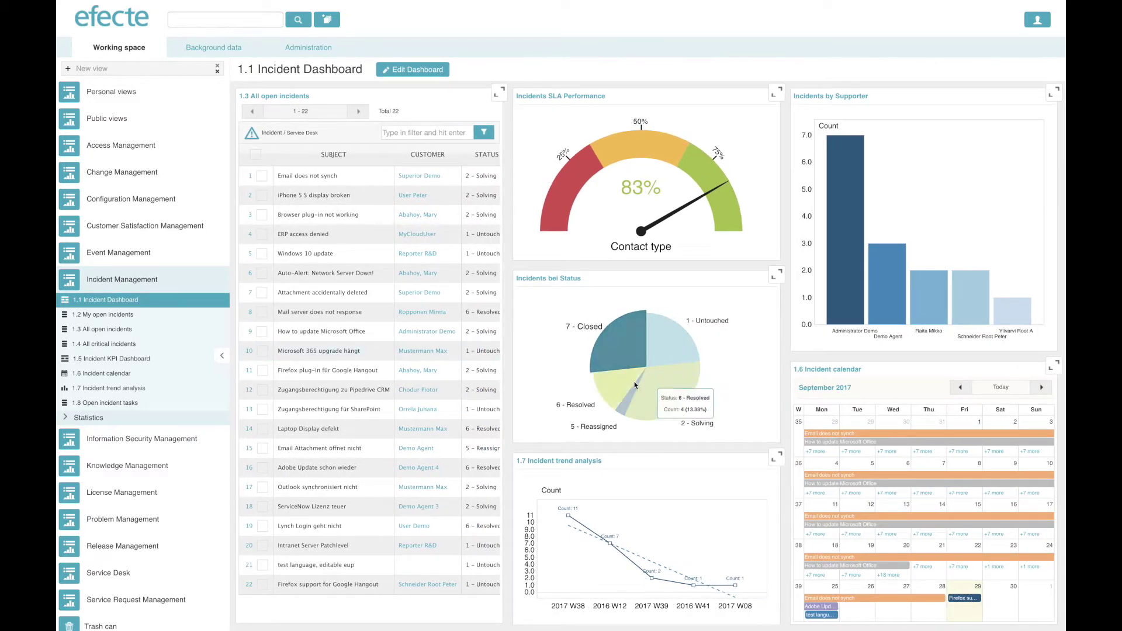
{"action": "mouse_move", "coordinate": [672, 349]}
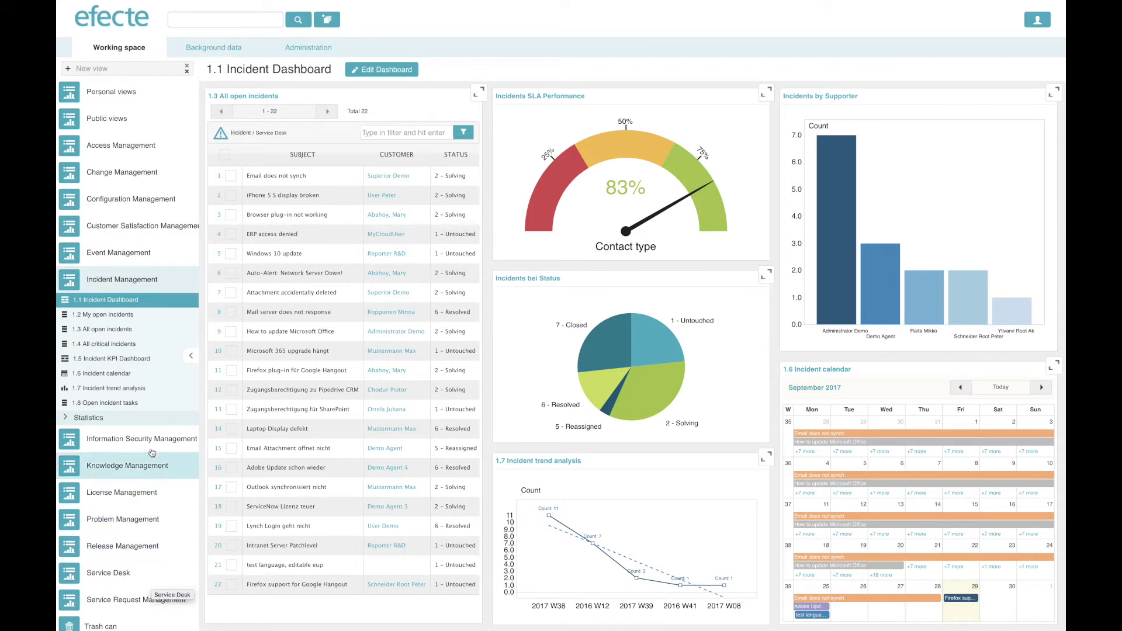
{"action": "left_click", "coordinate": [153, 97]}
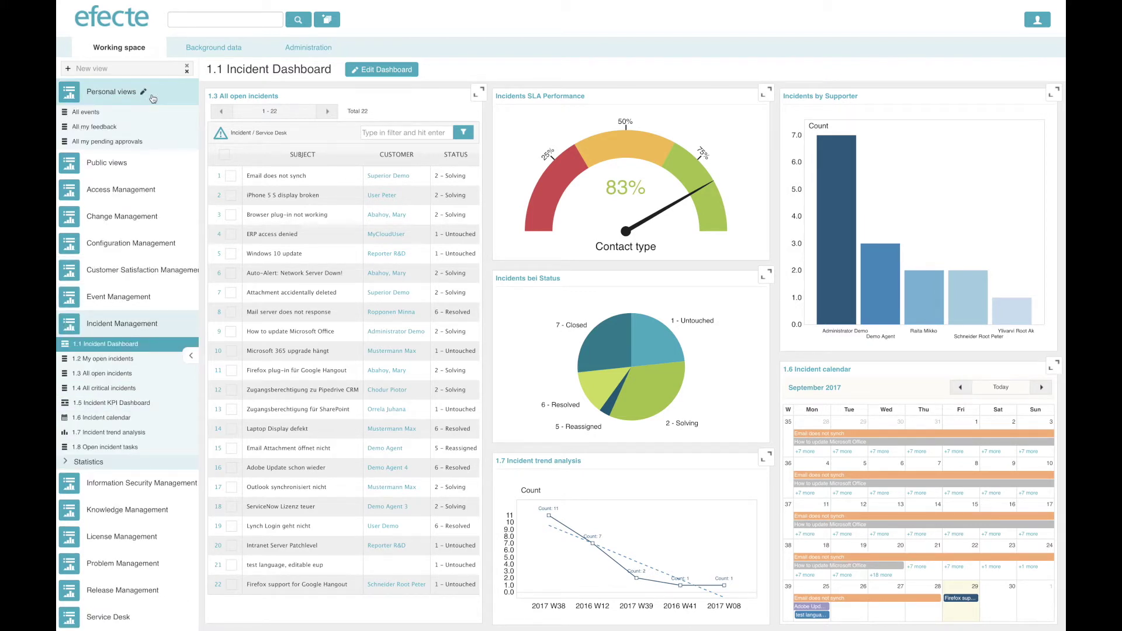
{"action": "left_click", "coordinate": [152, 167]}
{"action": "left_click", "coordinate": [153, 197]}
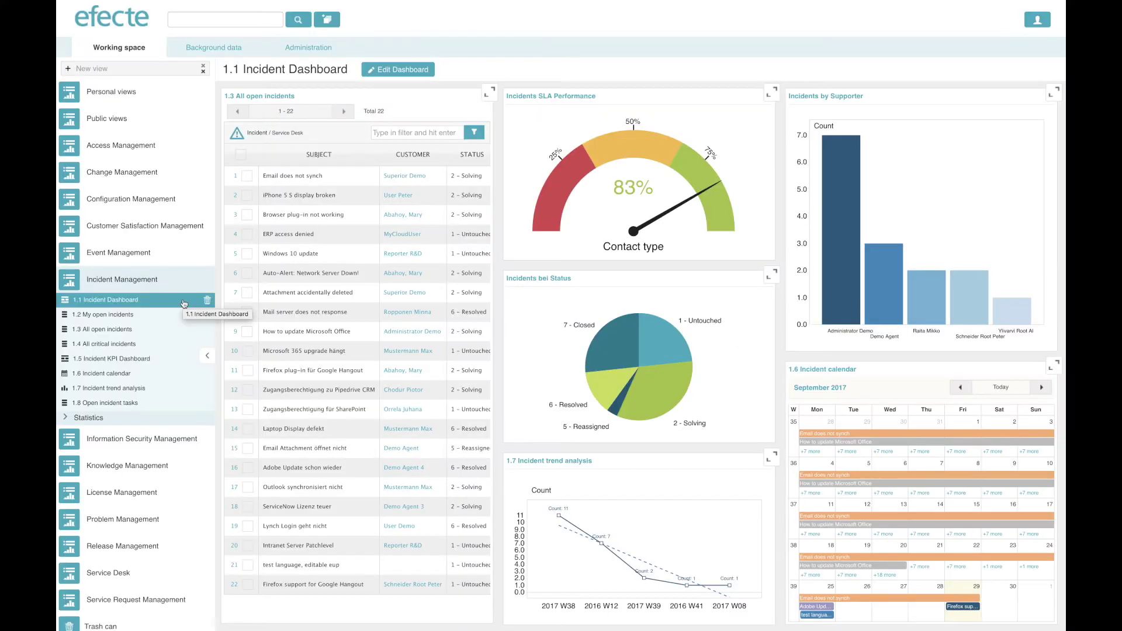
{"action": "left_click", "coordinate": [489, 93]}
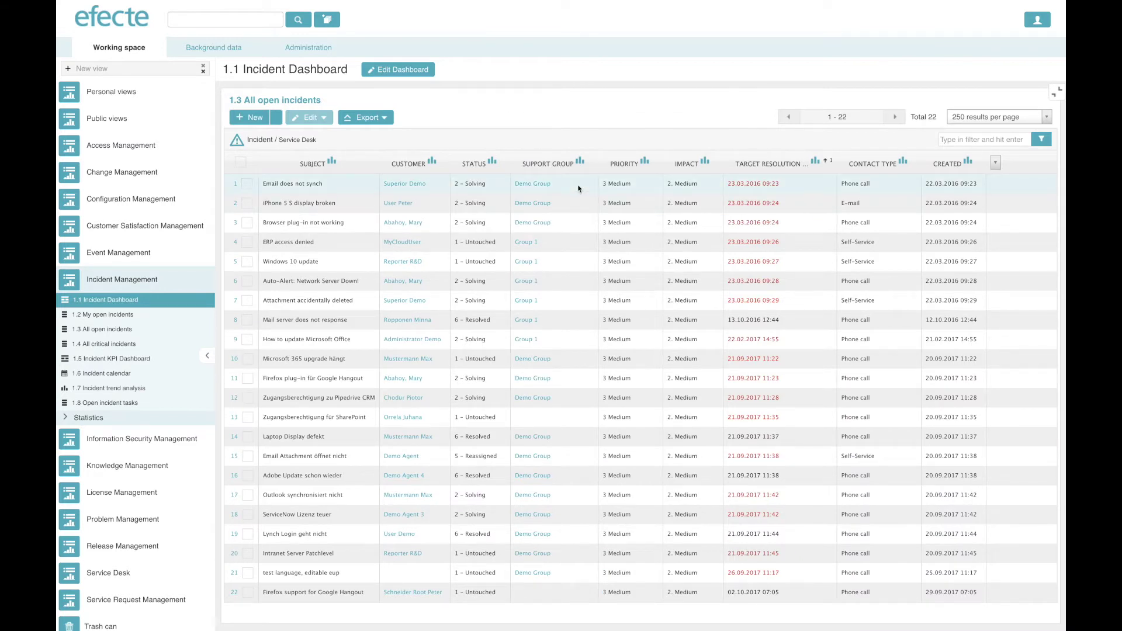
- Open the Email does not synch incident, check its update history, and show its extra actions
{"action": "left_click", "coordinate": [578, 188]}
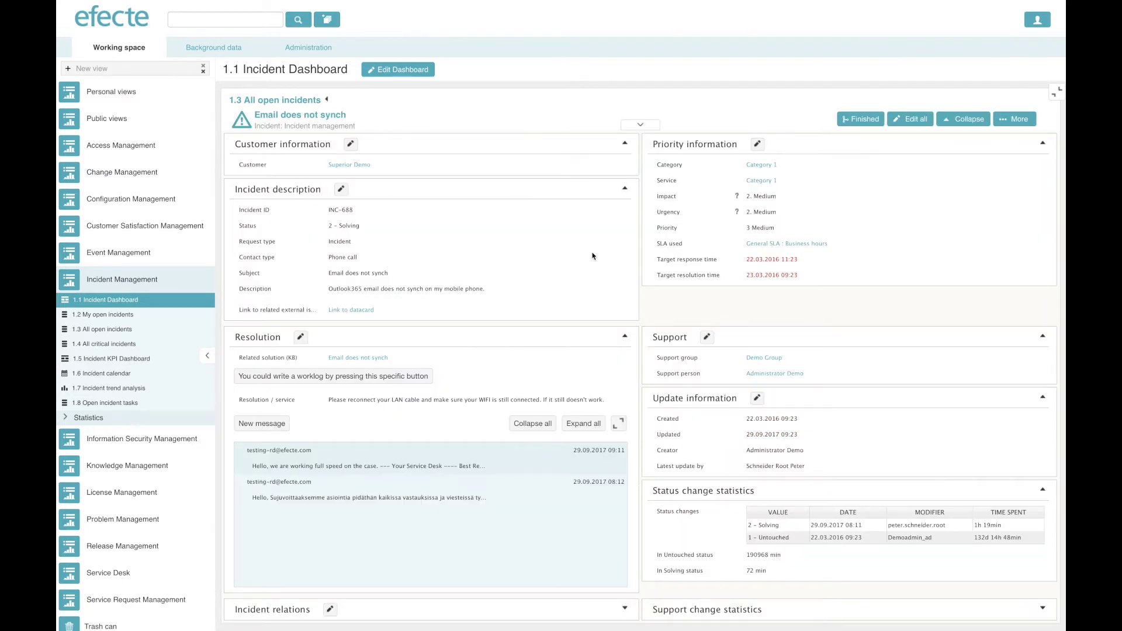
{"action": "left_click", "coordinate": [641, 126]}
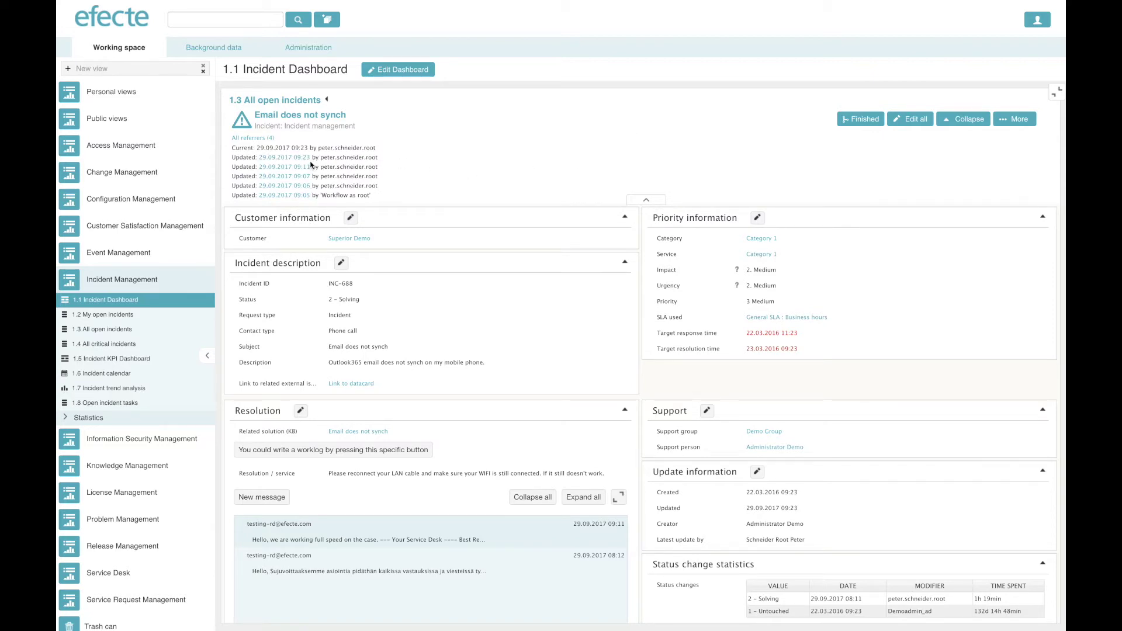
{"action": "left_click", "coordinate": [647, 200]}
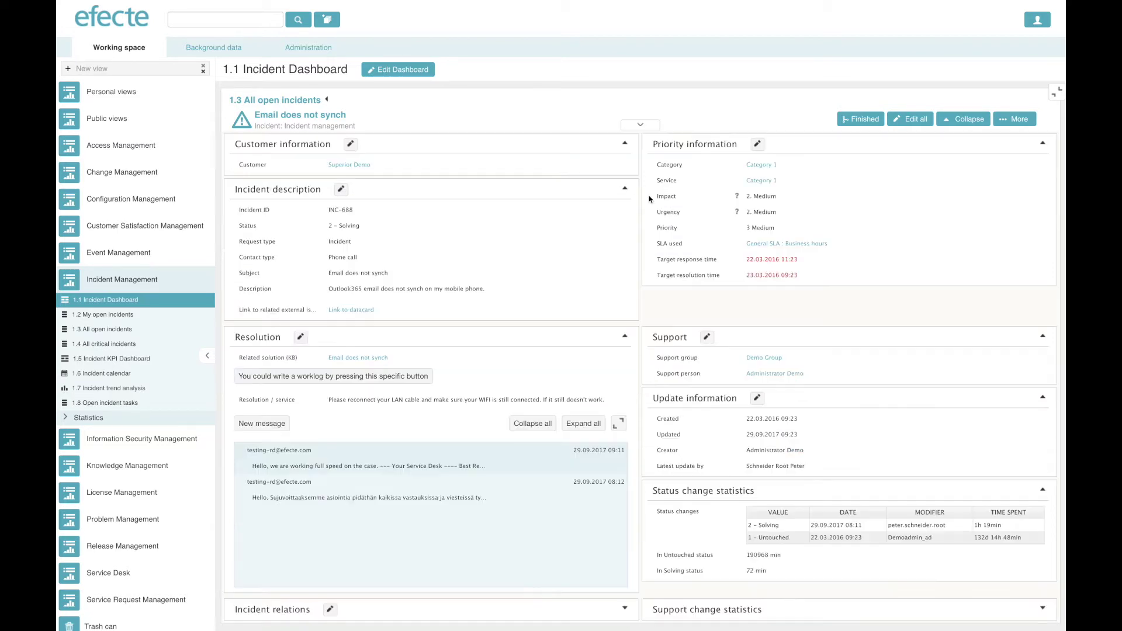
{"action": "left_click", "coordinate": [1017, 122]}
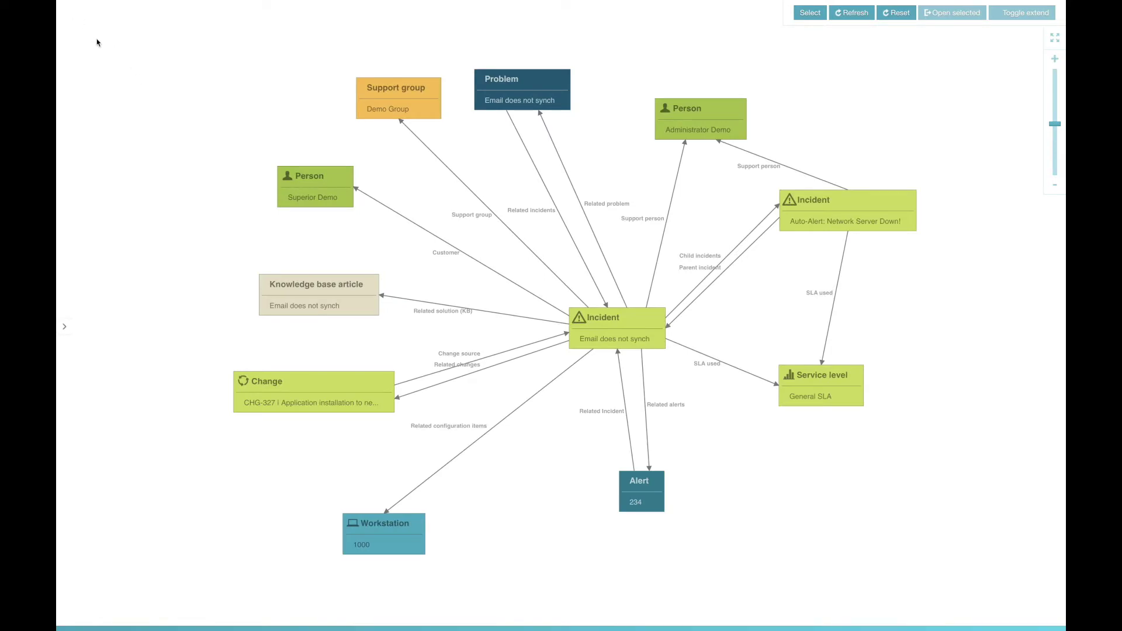
- Select the General SLA node to reveal its links and place the Incident group beside it
{"action": "left_click", "coordinate": [602, 318]}
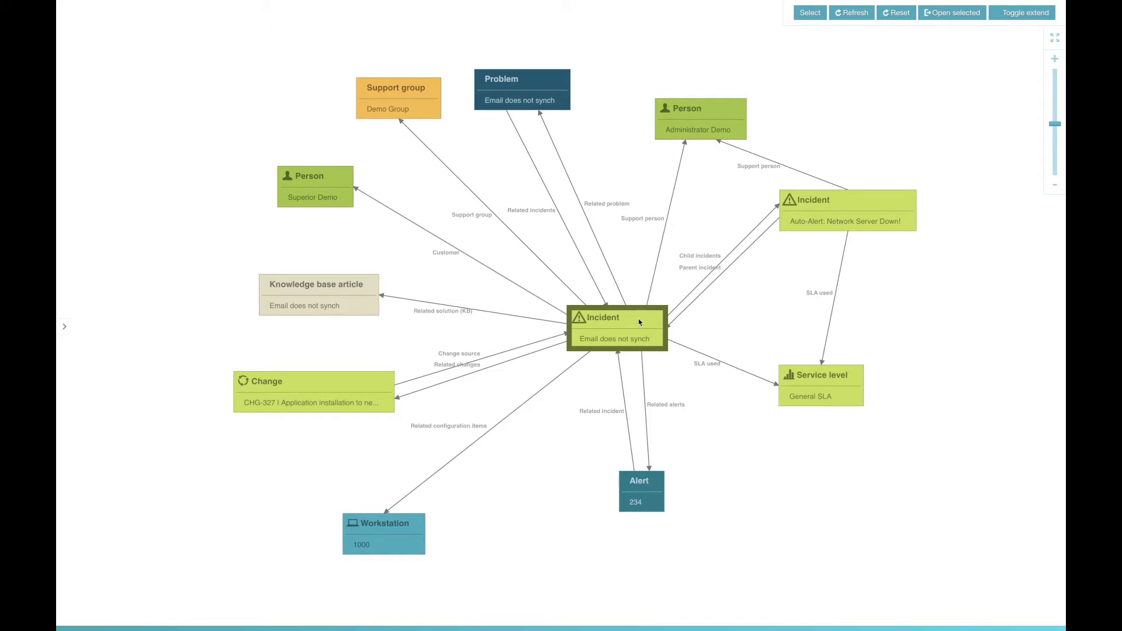
{"action": "mouse_move", "coordinate": [816, 217]}
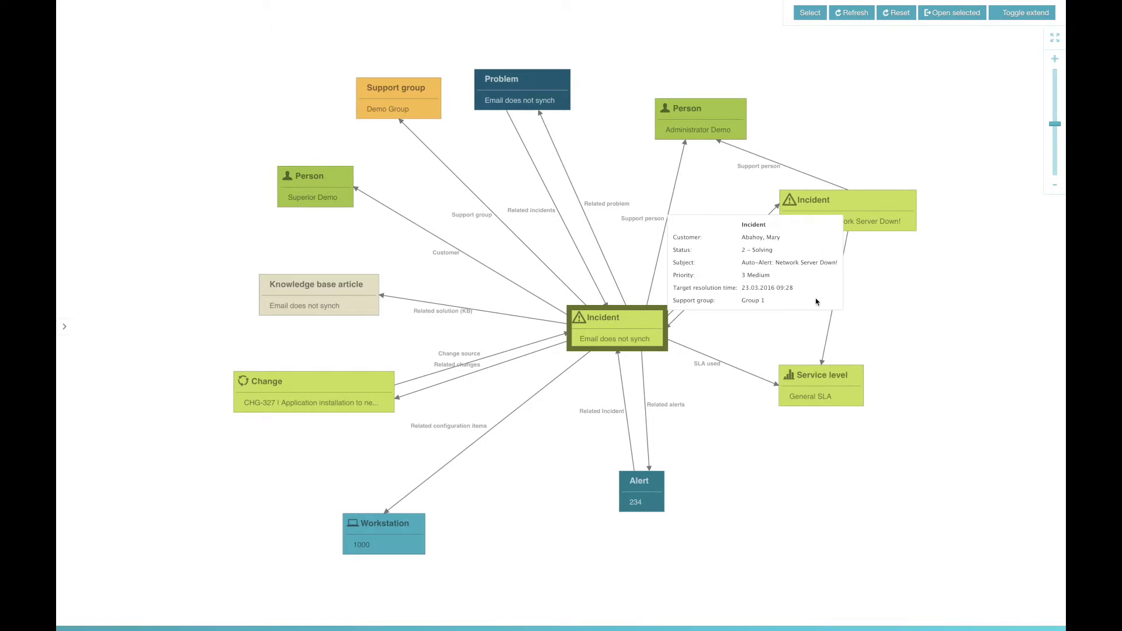
{"action": "mouse_move", "coordinate": [818, 391]}
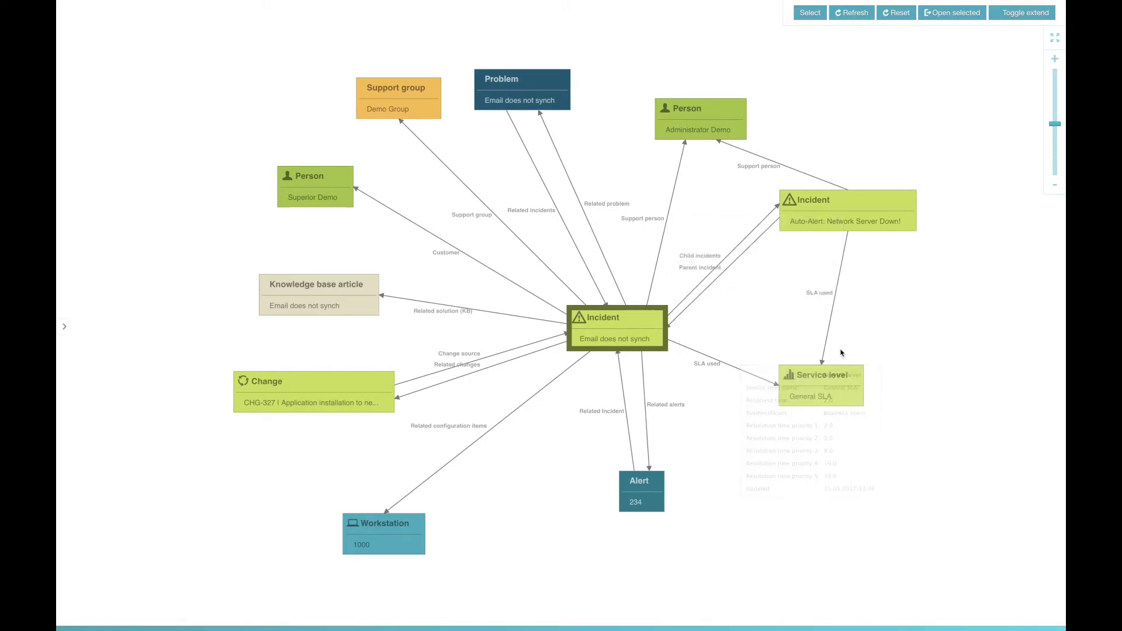
{"action": "left_click", "coordinate": [840, 388]}
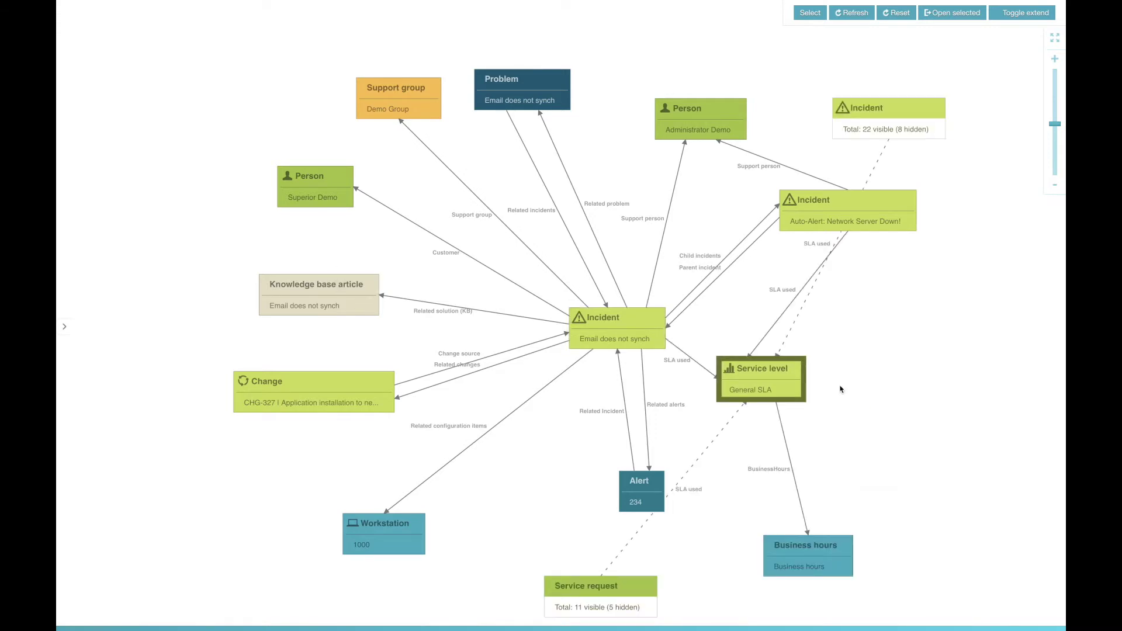
{"action": "left_click_drag", "start_coordinate": [898, 117], "coordinate": [940, 426]}
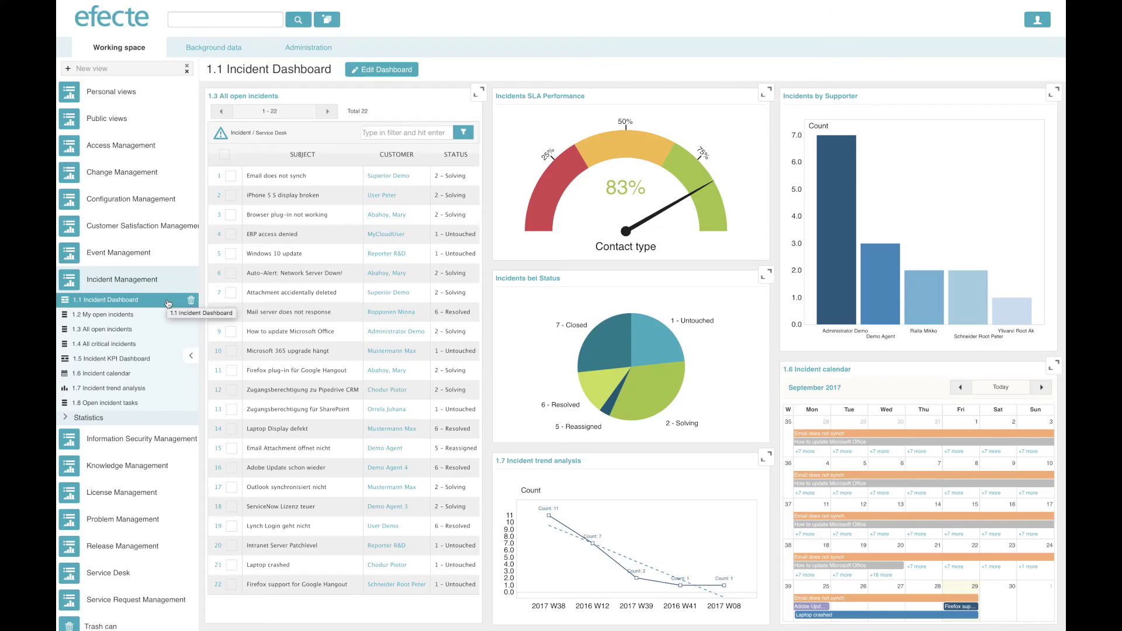
- Set the 1.3 All open incidents list to stay Visible and refresh every 1 minute
{"action": "left_click", "coordinate": [154, 330]}
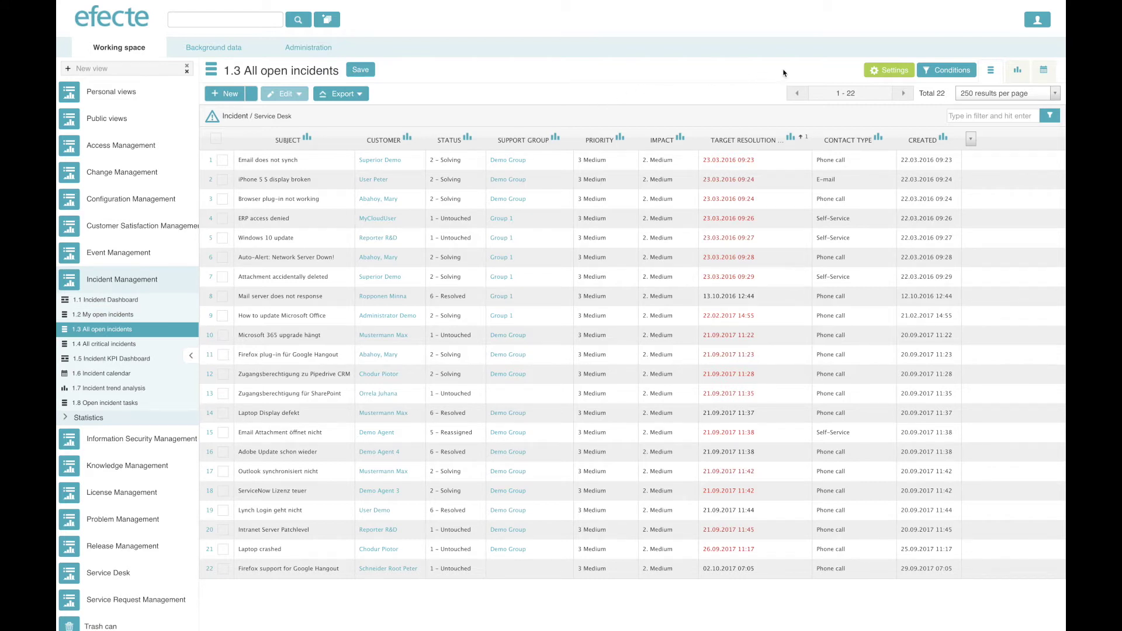
{"action": "left_click", "coordinate": [890, 72]}
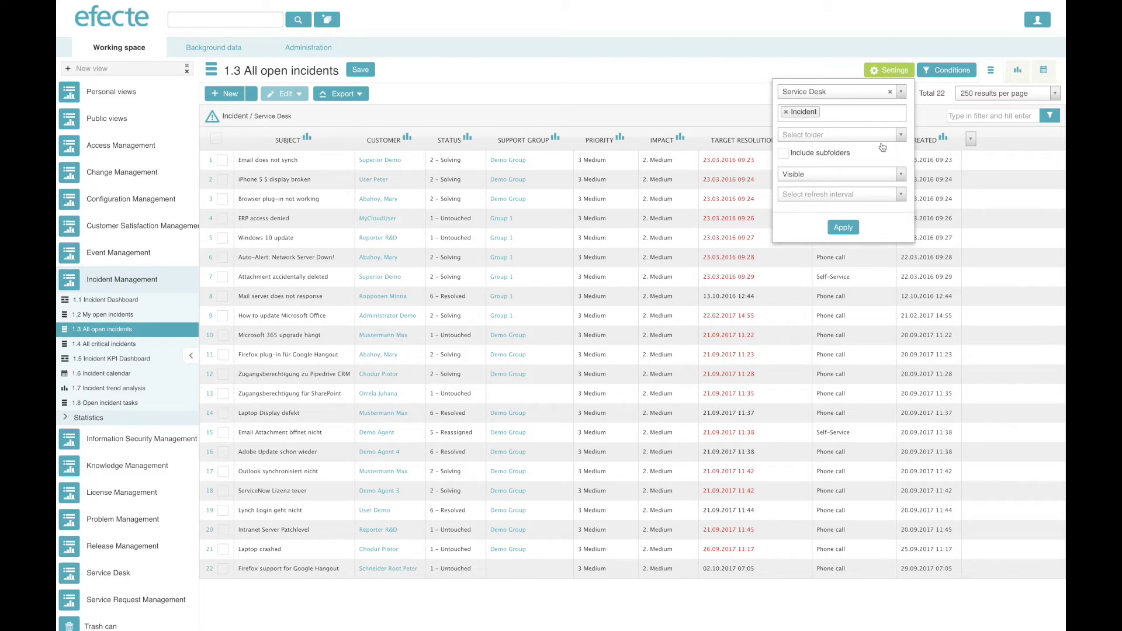
{"action": "left_click", "coordinate": [898, 177]}
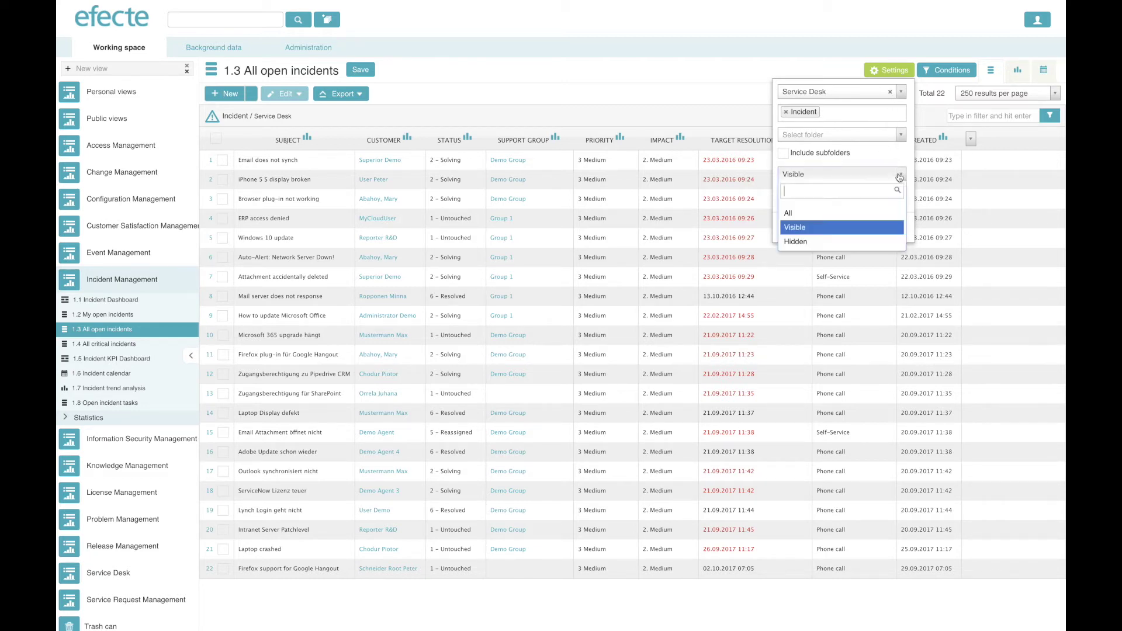
{"action": "left_click", "coordinate": [900, 180]}
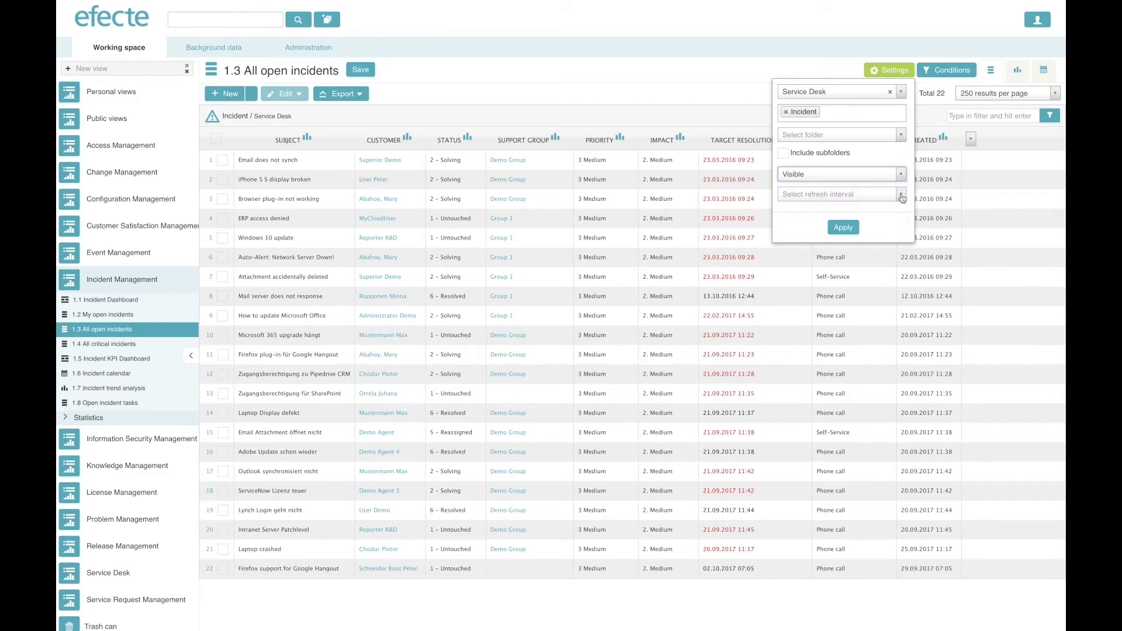
{"action": "left_click", "coordinate": [901, 194]}
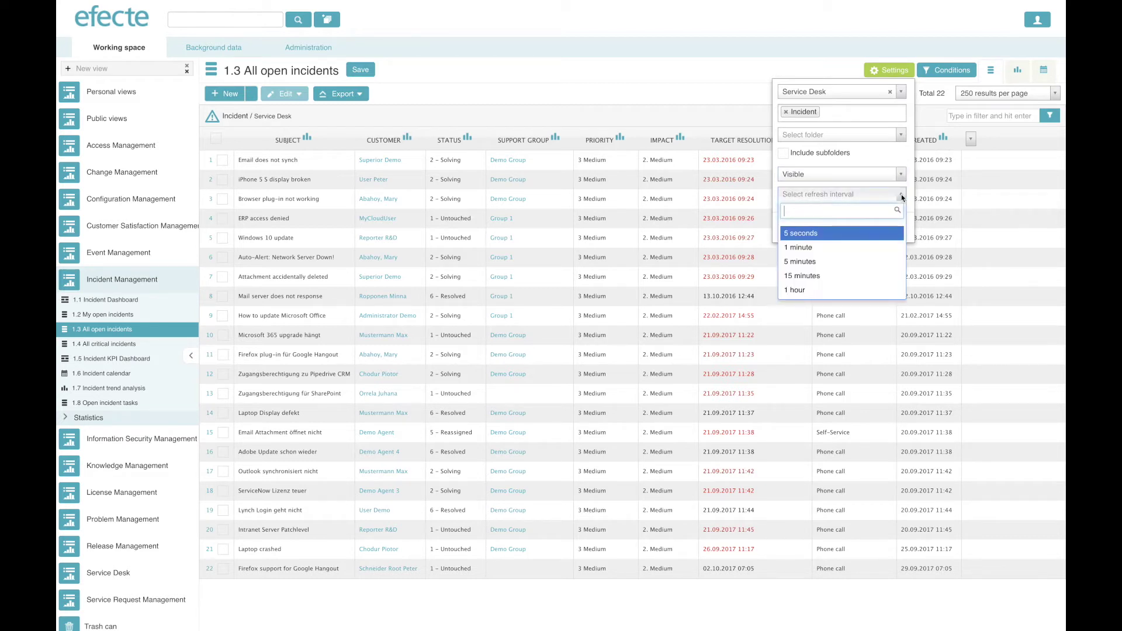
{"action": "left_click", "coordinate": [860, 247]}
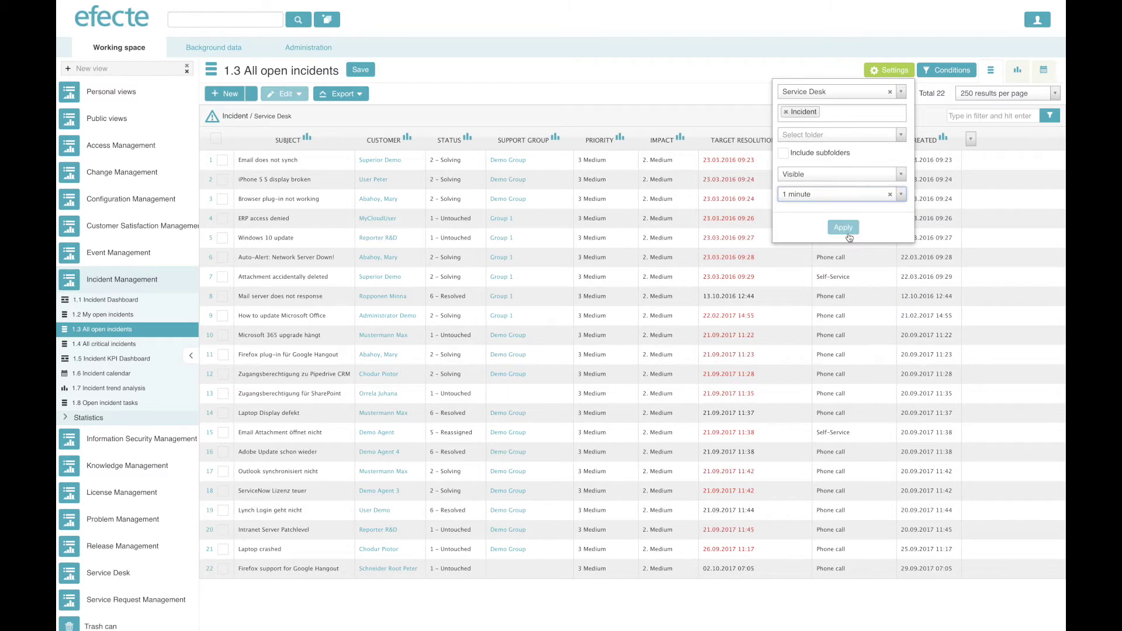
{"action": "left_click", "coordinate": [848, 236]}
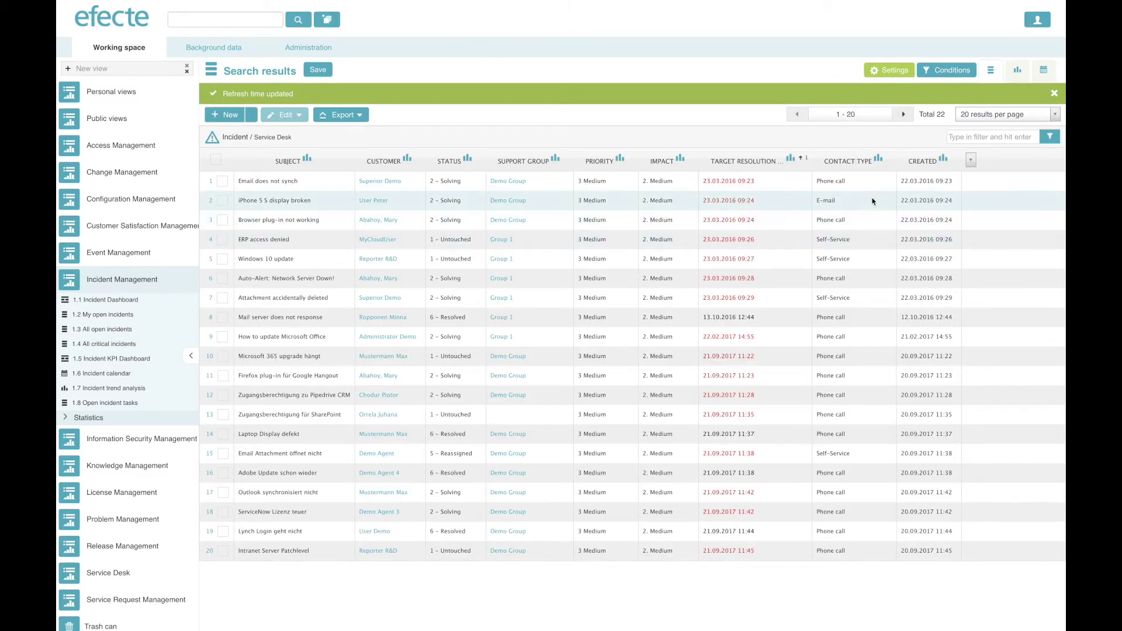
- Filter the list to Status equal to 2 - Solving, leaving 10 incidents
{"action": "left_click", "coordinate": [939, 71]}
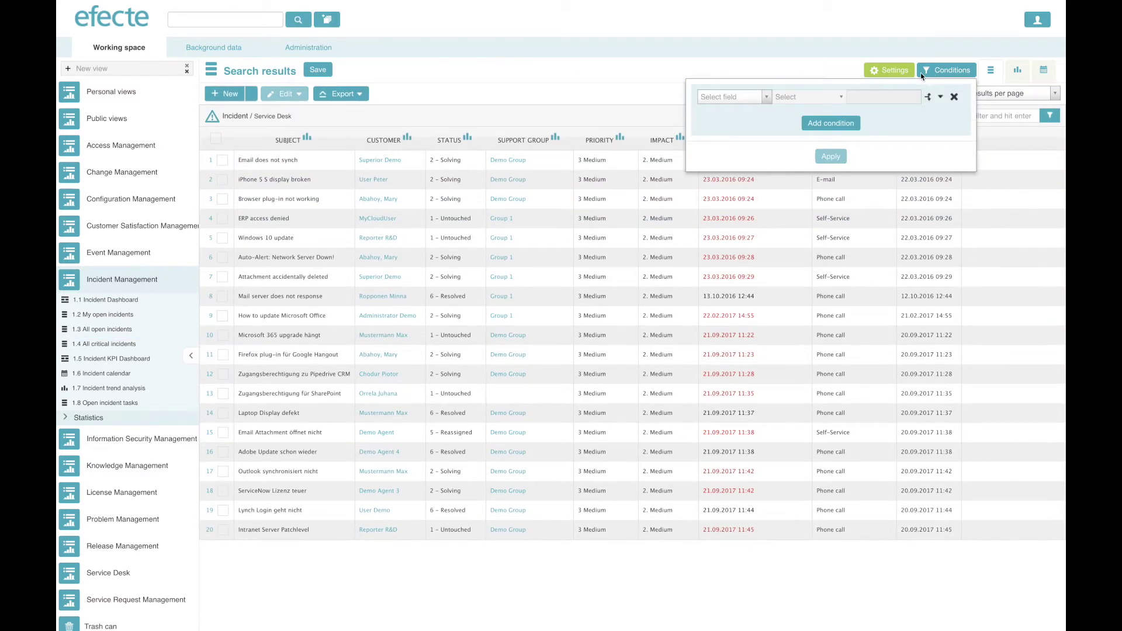
{"action": "left_click", "coordinate": [766, 97]}
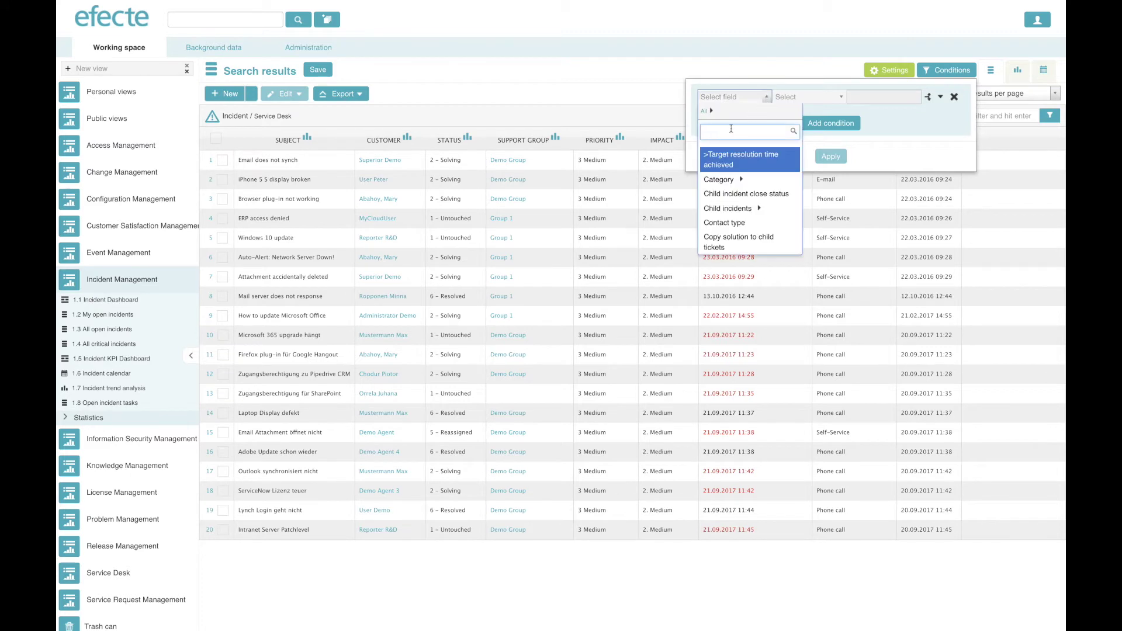
{"action": "type", "text": "st"}
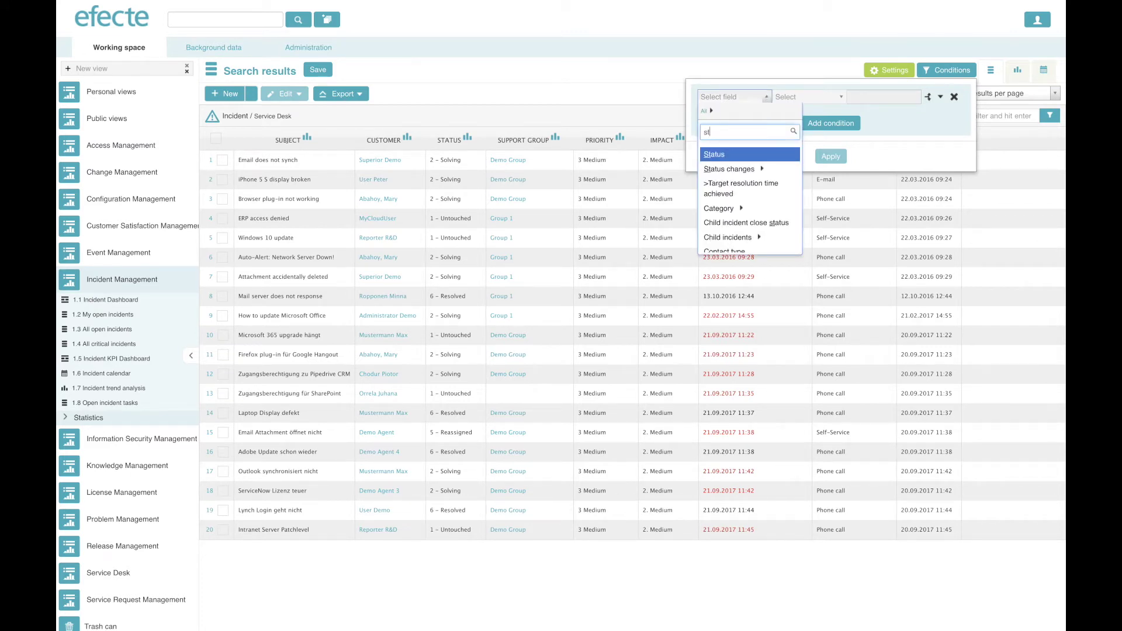
{"action": "left_click", "coordinate": [722, 154]}
{"action": "left_click", "coordinate": [915, 98]}
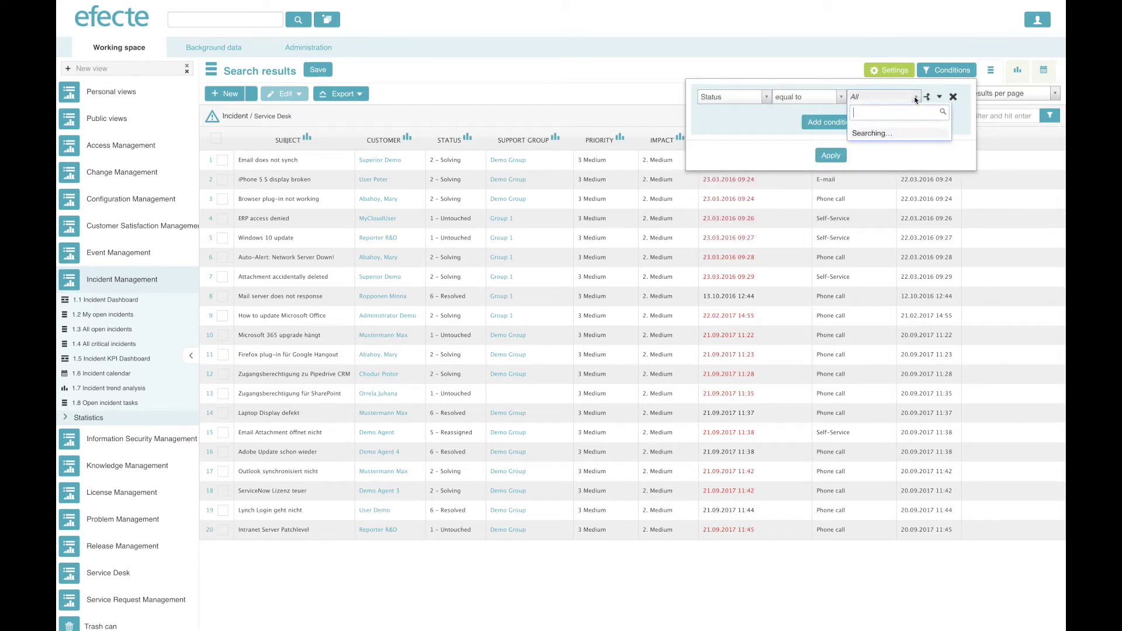
{"action": "left_click", "coordinate": [867, 164]}
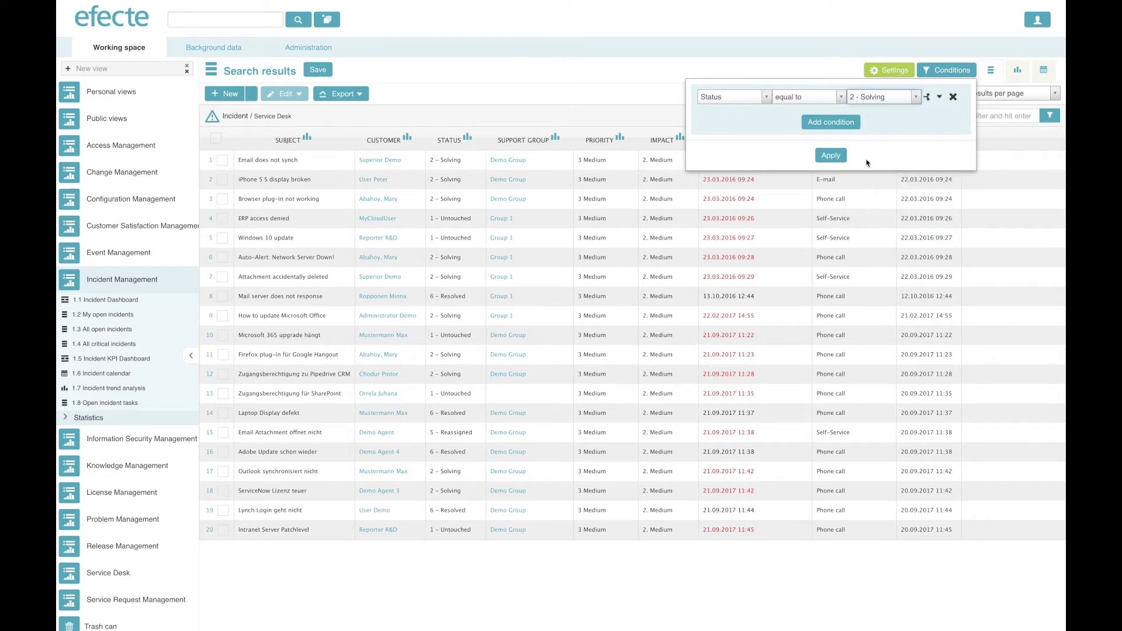
{"action": "left_click", "coordinate": [835, 157]}
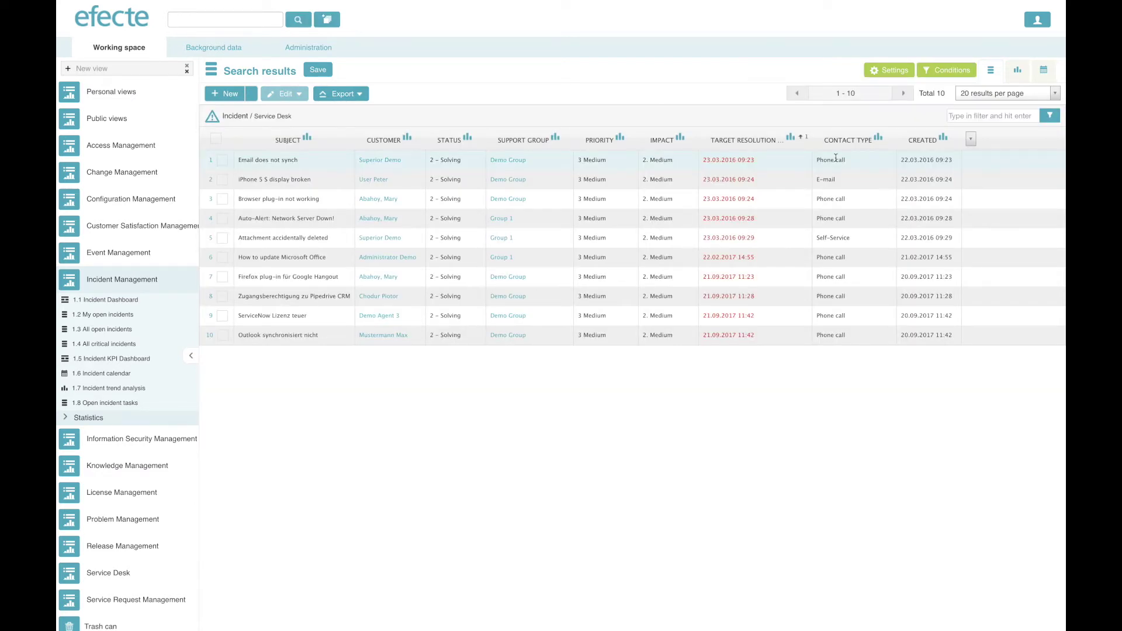
{"action": "left_click", "coordinate": [974, 116]}
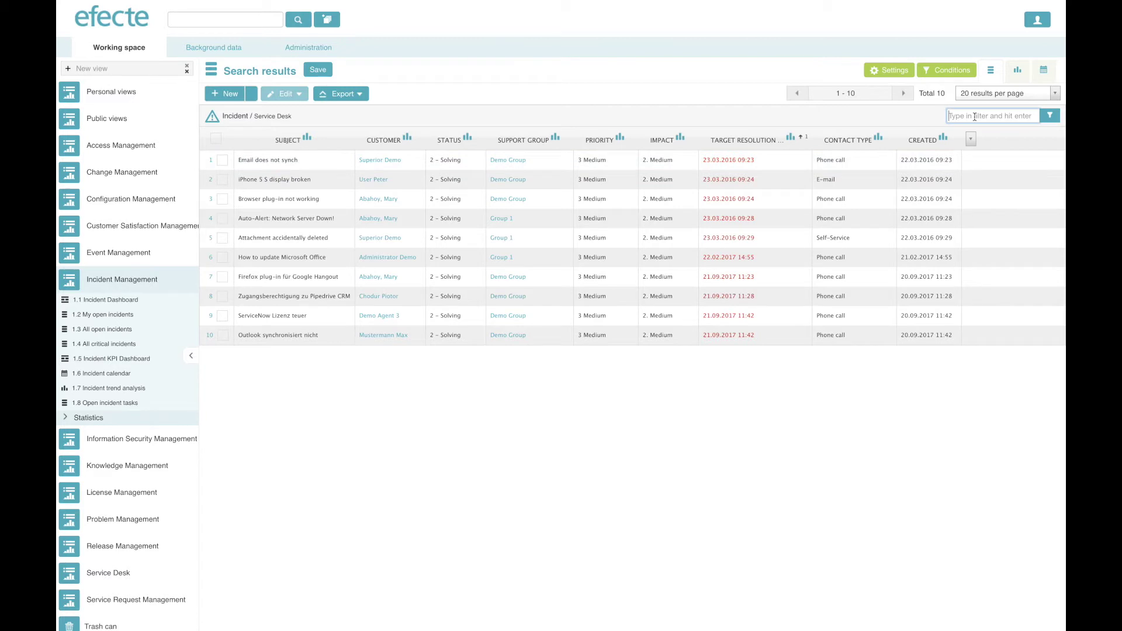
- Narrow the Solving incidents with the quick filter text 'demo'
{"action": "type", "text": "demo"}
{"action": "left_click", "coordinate": [1051, 119]}
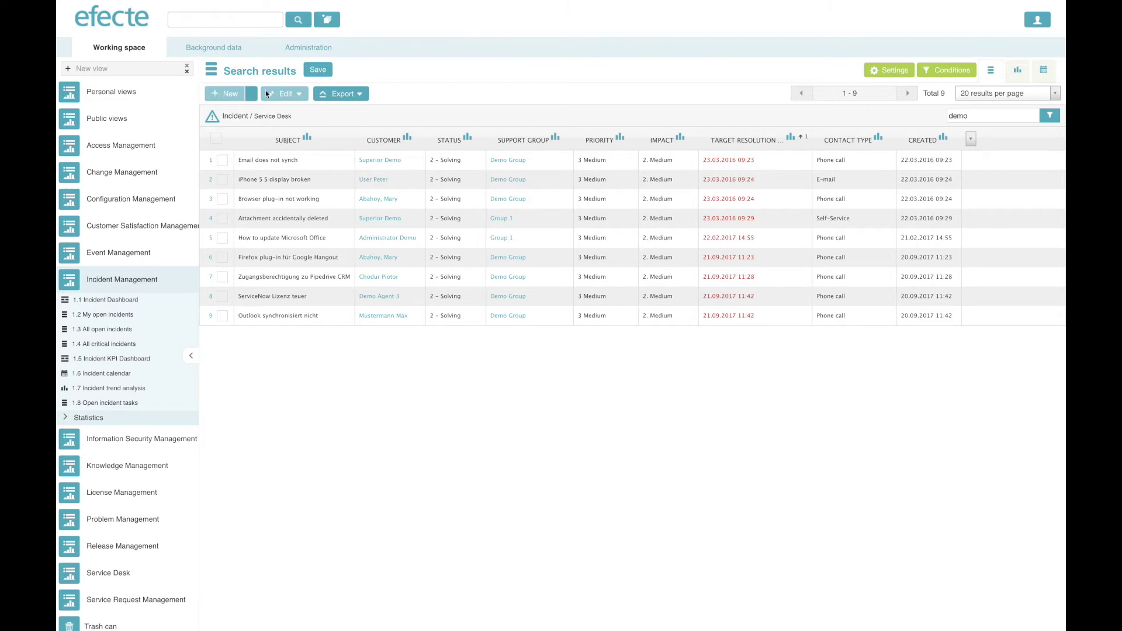
- Tick the first two incidents and review the Edit actions and Excel export option
{"action": "left_click", "coordinate": [223, 159]}
{"action": "left_click", "coordinate": [222, 179]}
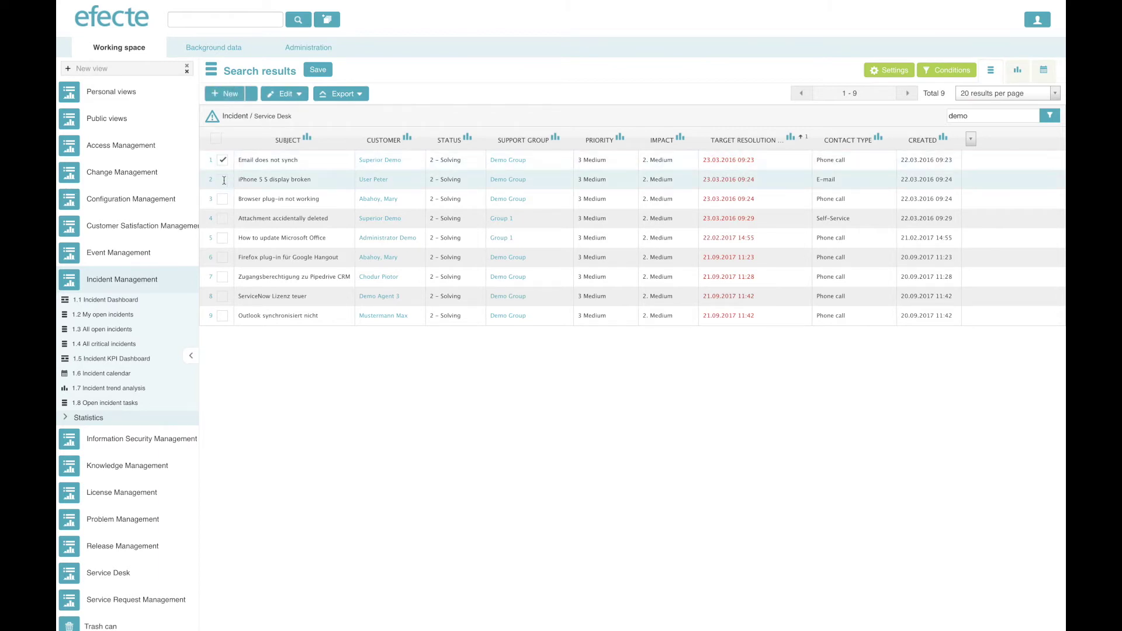
{"action": "left_click", "coordinate": [298, 94]}
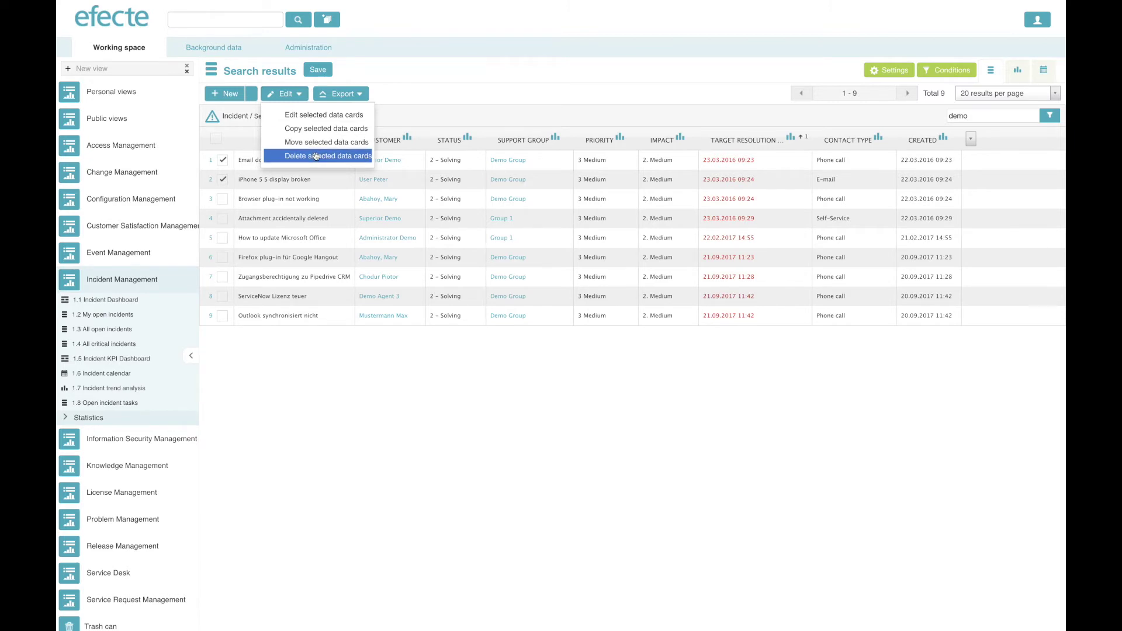
{"action": "left_click", "coordinate": [356, 94]}
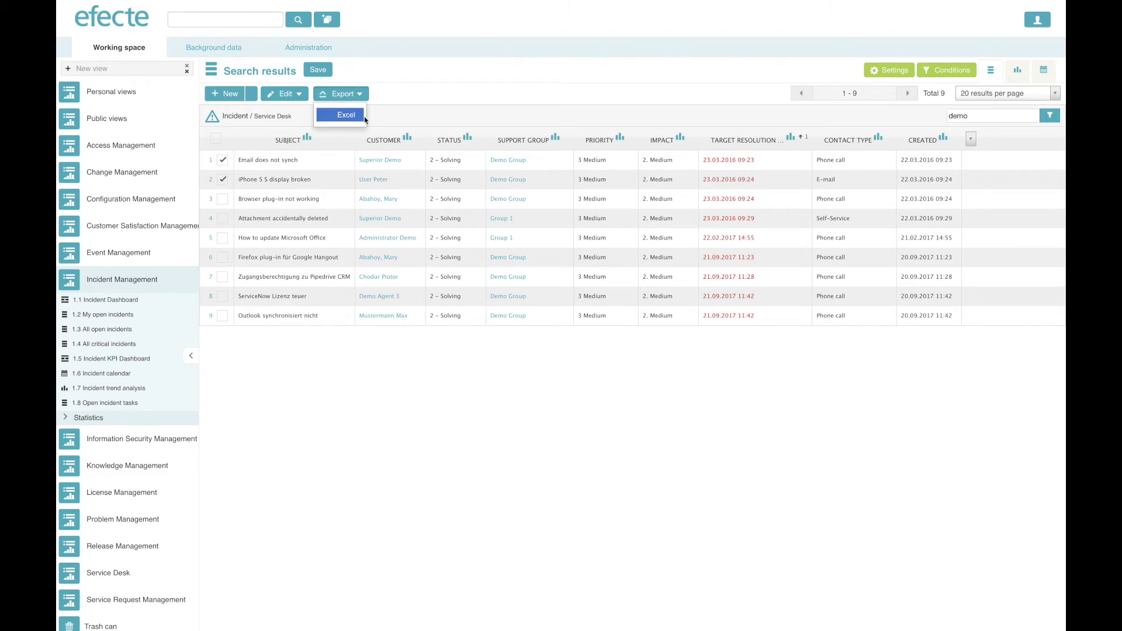
{"action": "left_click", "coordinate": [421, 95]}
- Move the Customer column after Priority, sort by Created both ways, and add a Creator column
{"action": "mouse_move", "coordinate": [407, 144]}
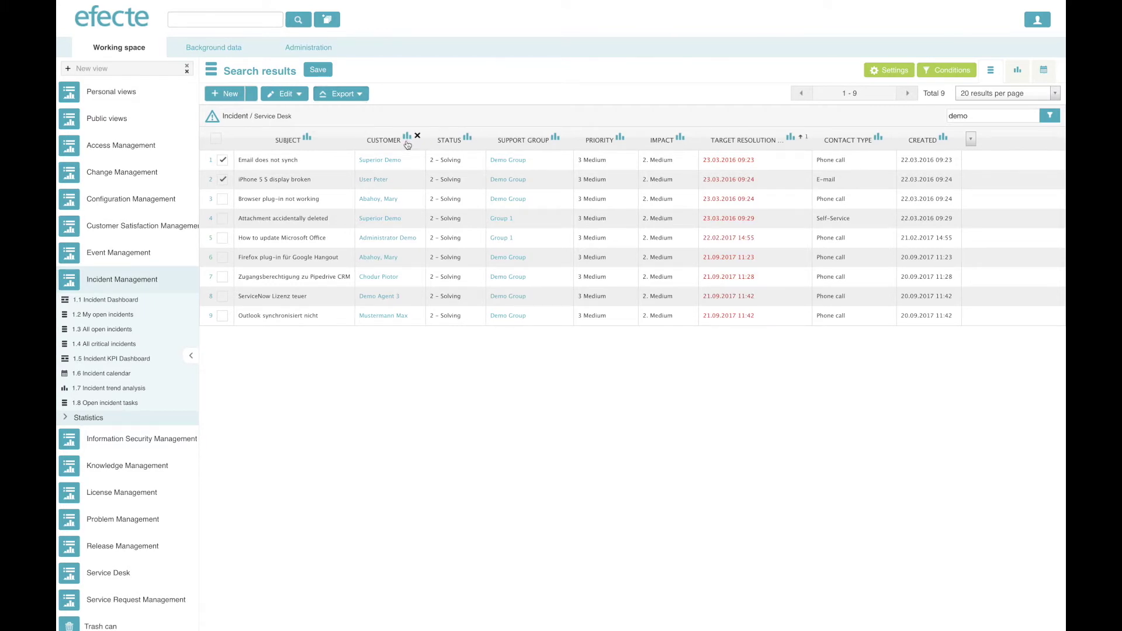
{"action": "left_click_drag", "start_coordinate": [408, 144], "coordinate": [596, 141]}
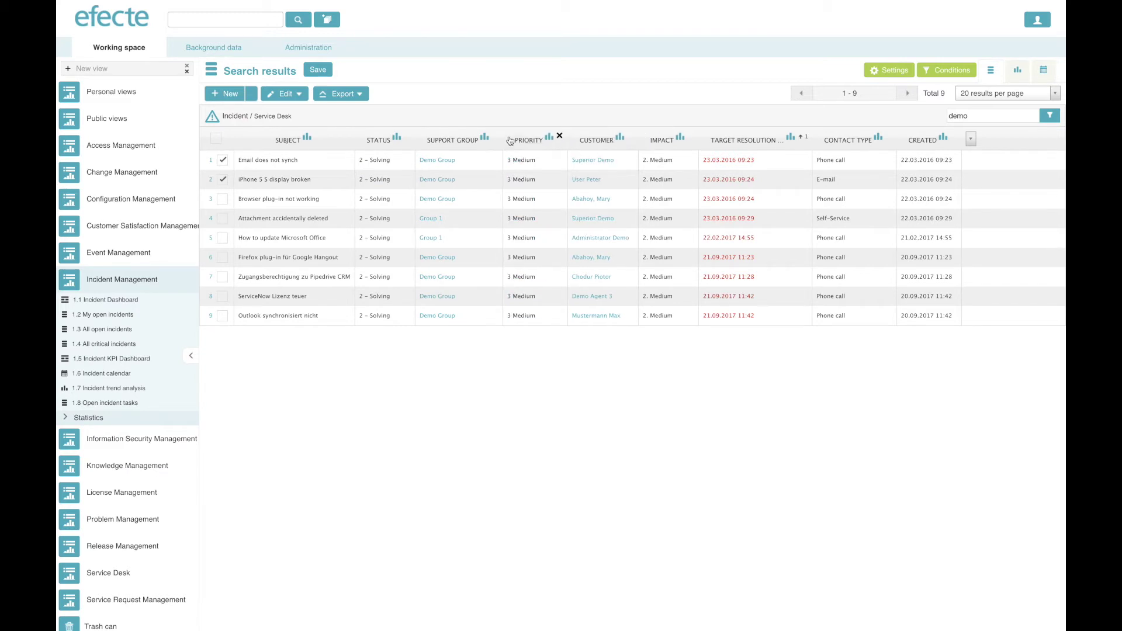
{"action": "left_click", "coordinate": [925, 143]}
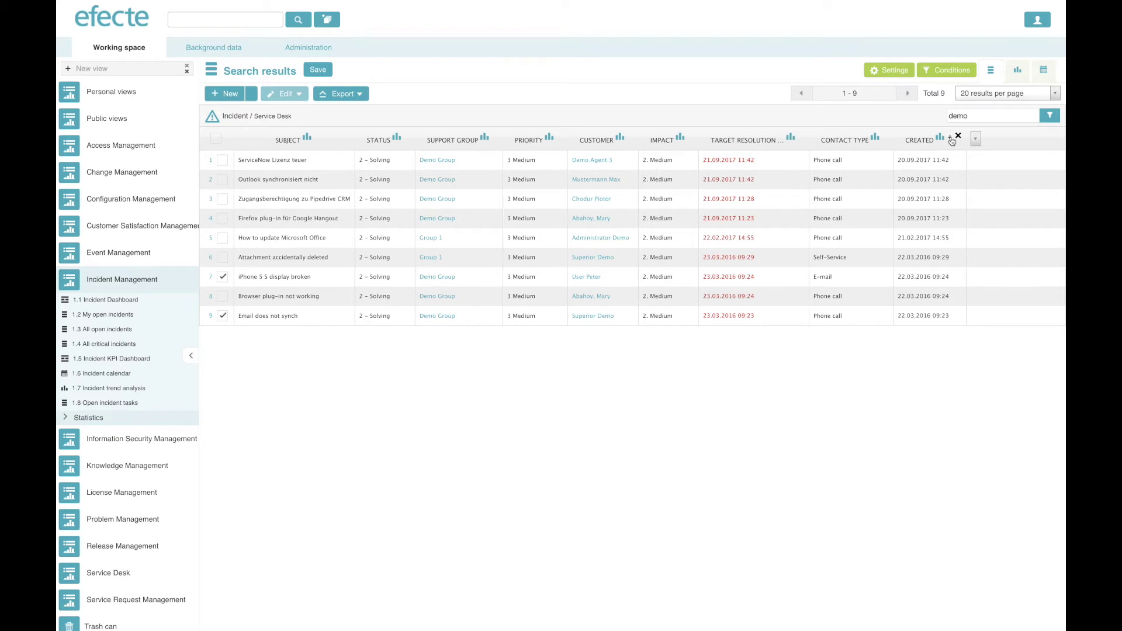
{"action": "left_click", "coordinate": [952, 141]}
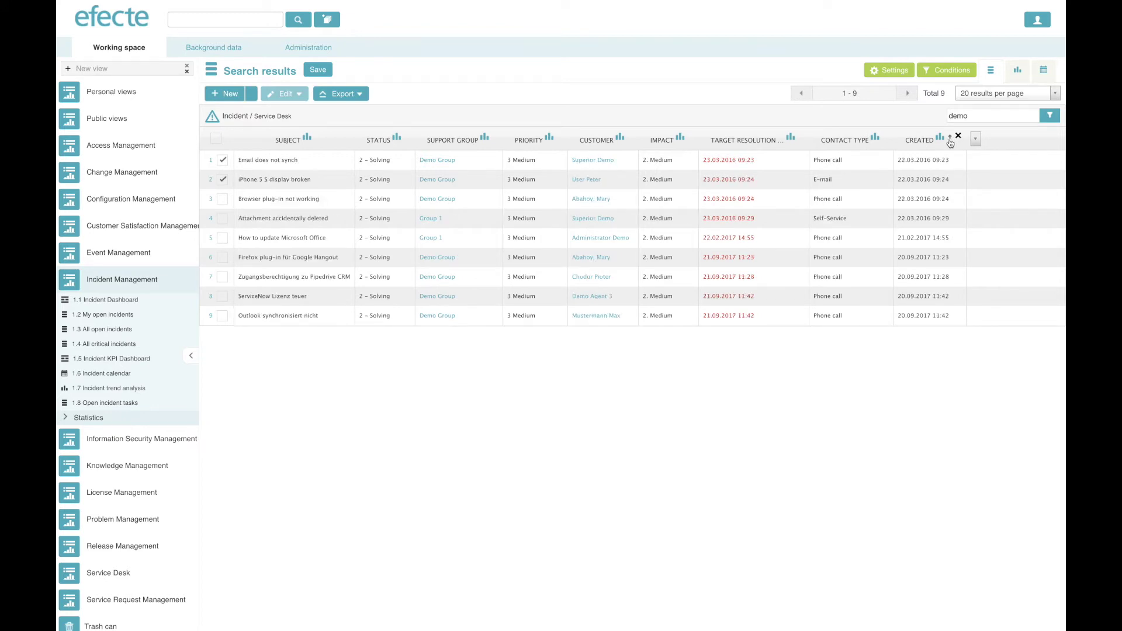
{"action": "left_click", "coordinate": [976, 140]}
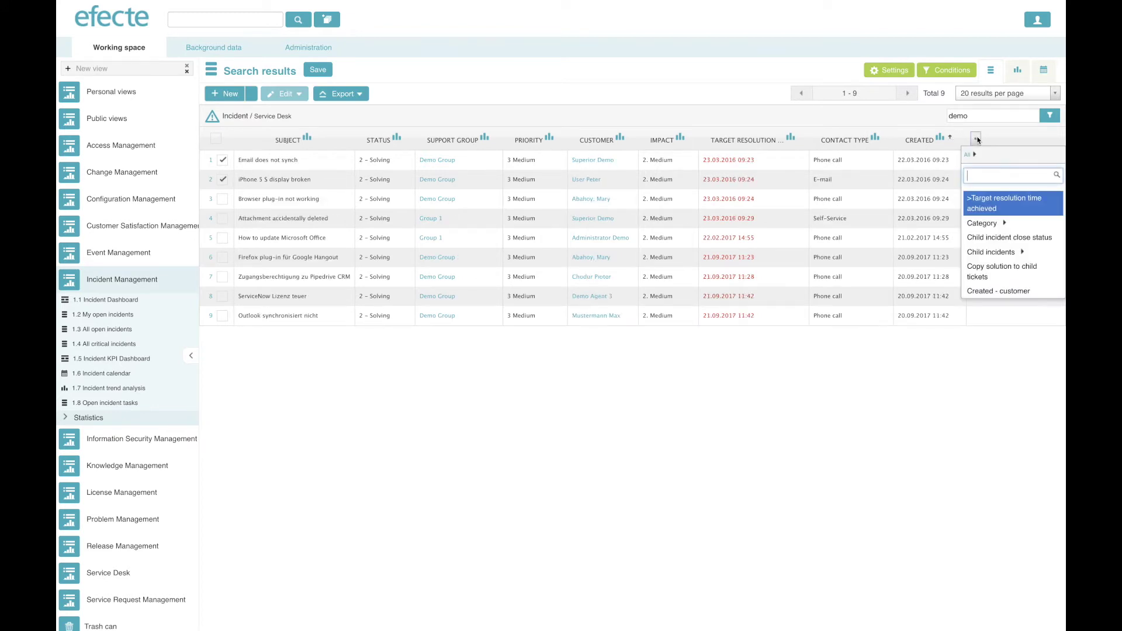
{"action": "scroll", "coordinate": [989, 245], "scroll_direction": "down", "scroll_amount": 3}
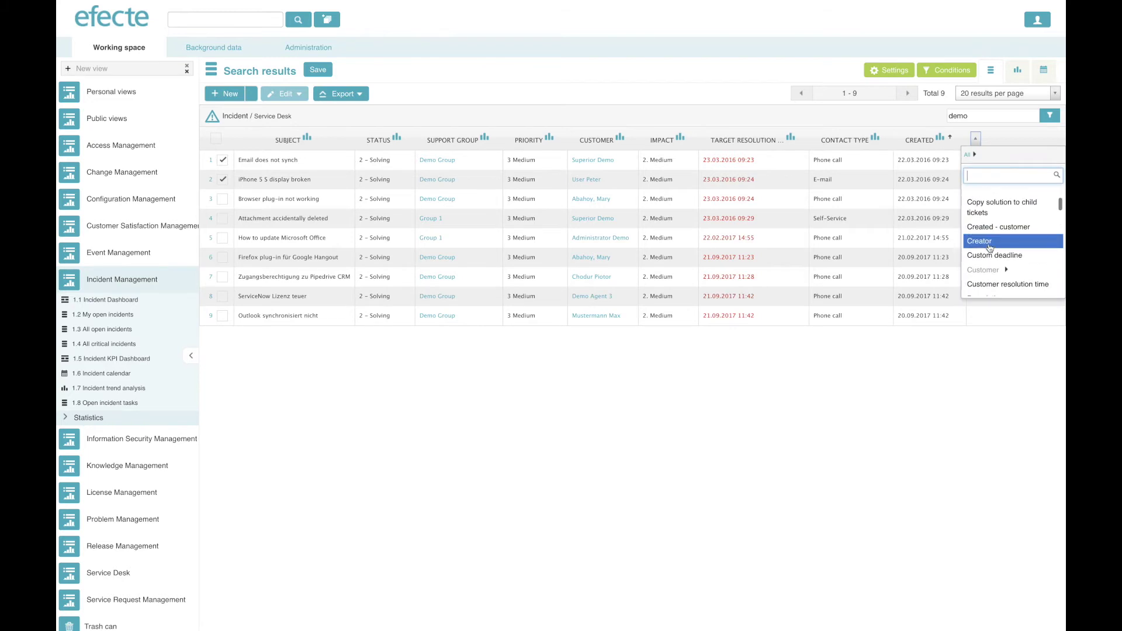
{"action": "left_click", "coordinate": [989, 242]}
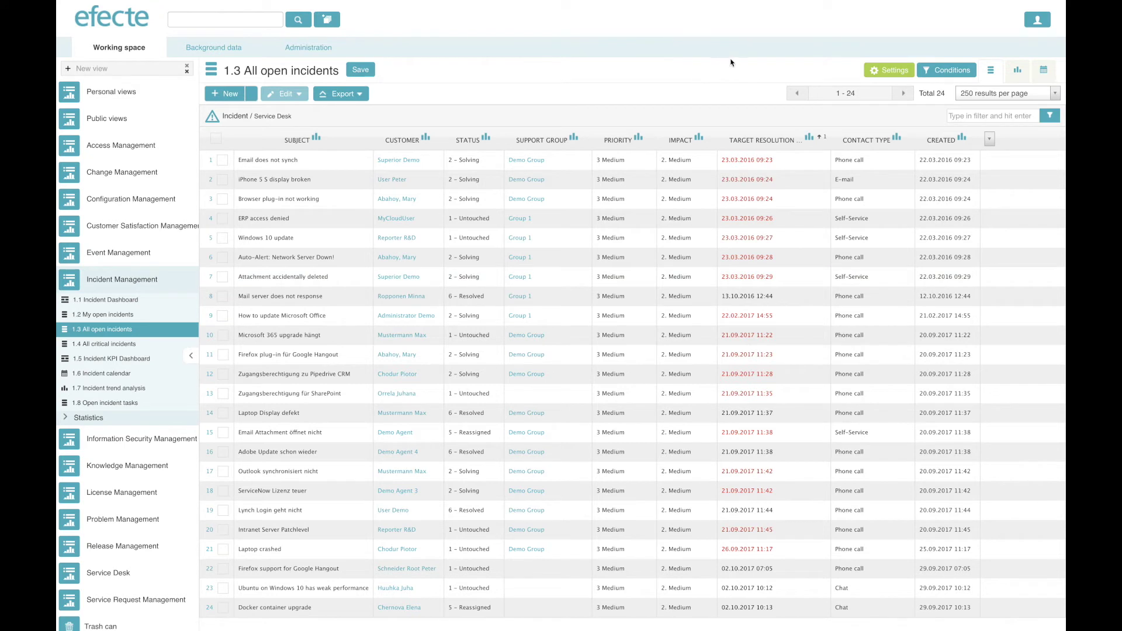
- Chart the open incidents as bars grouped by Contact type and expand the chart settings
{"action": "left_click", "coordinate": [1017, 72]}
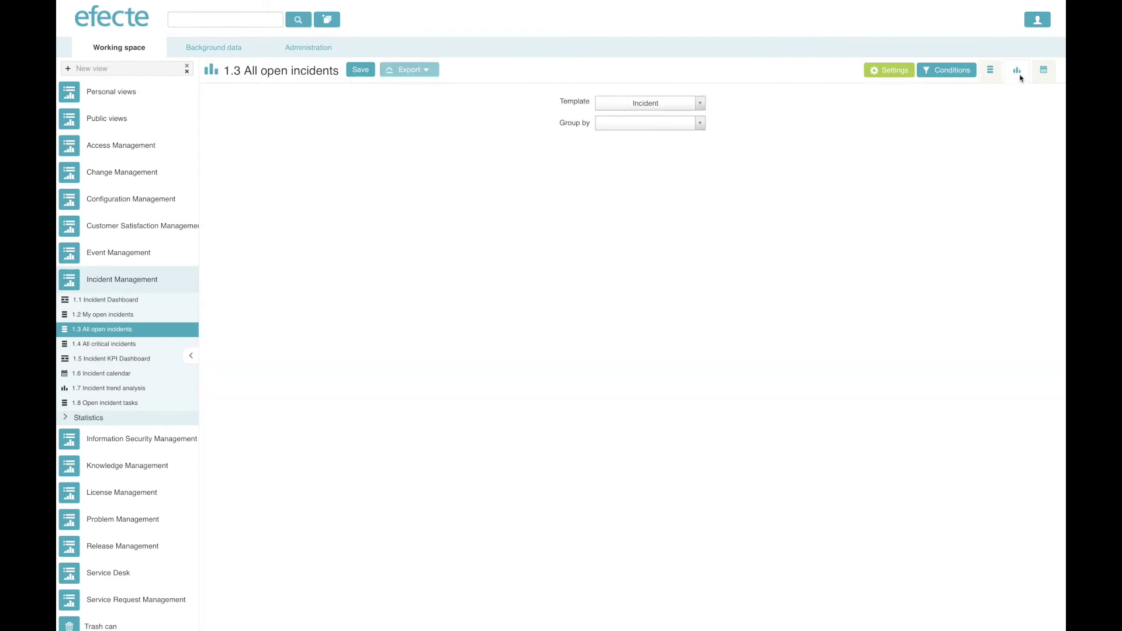
{"action": "left_click", "coordinate": [700, 124]}
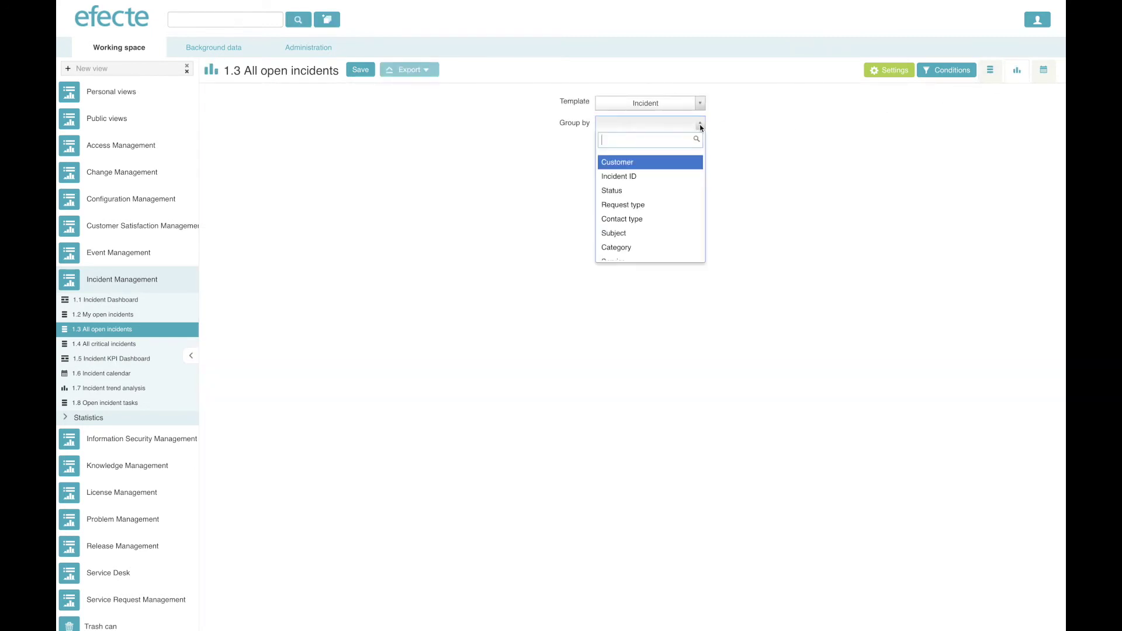
{"action": "left_click", "coordinate": [654, 224]}
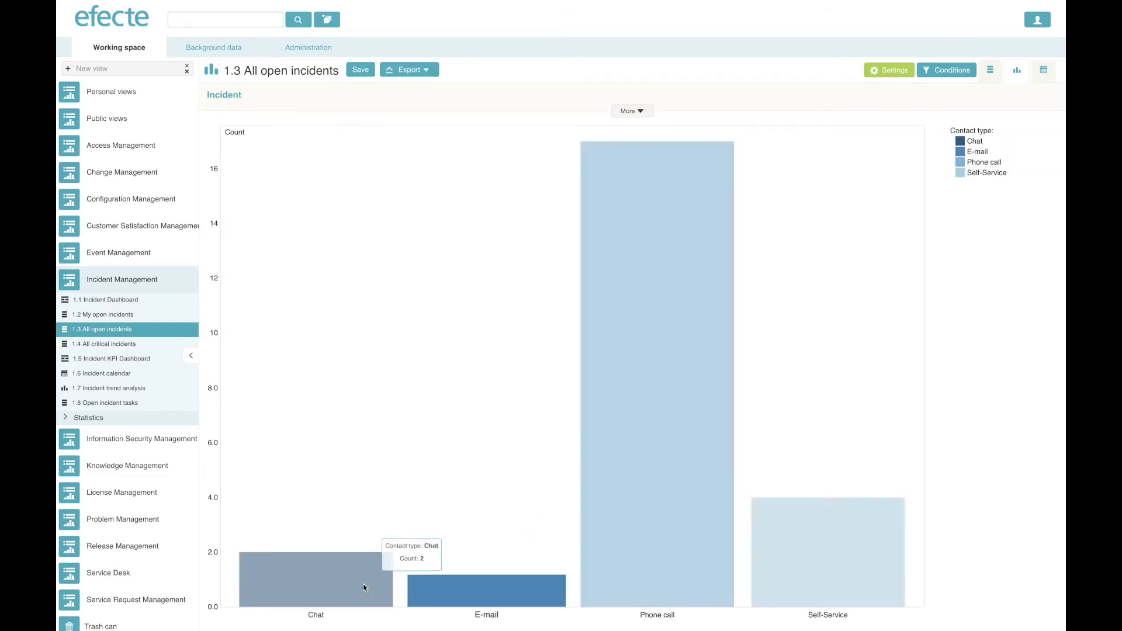
{"action": "left_click", "coordinate": [632, 111]}
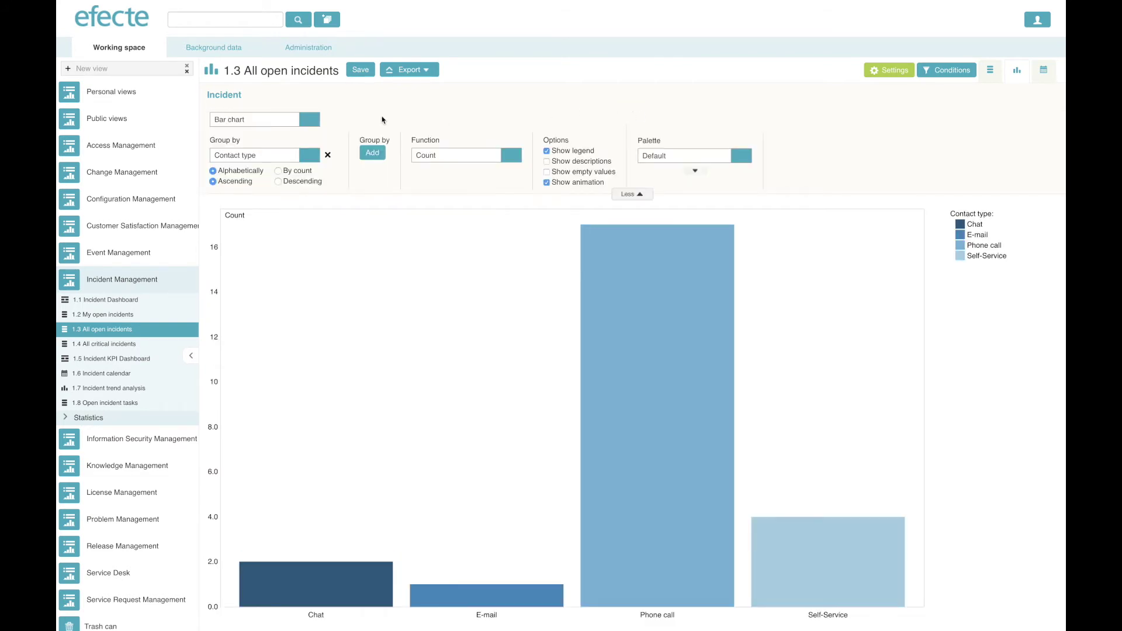
- Turn the incident chart into a line chart without the trend line, then a pie chart
{"action": "left_click", "coordinate": [309, 121]}
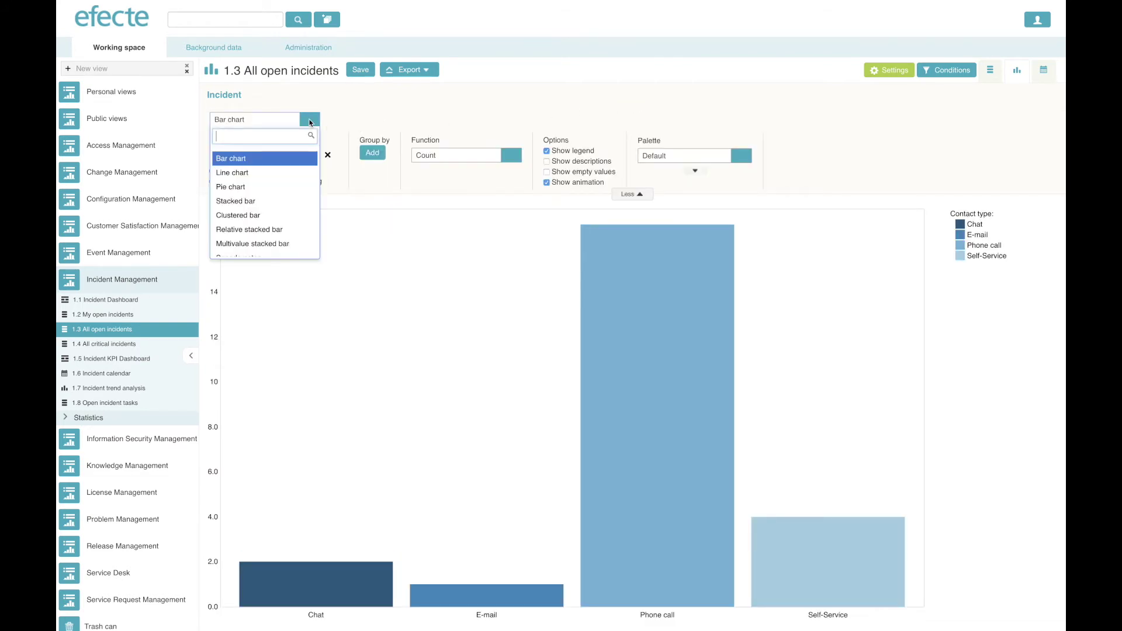
{"action": "left_click", "coordinate": [276, 173]}
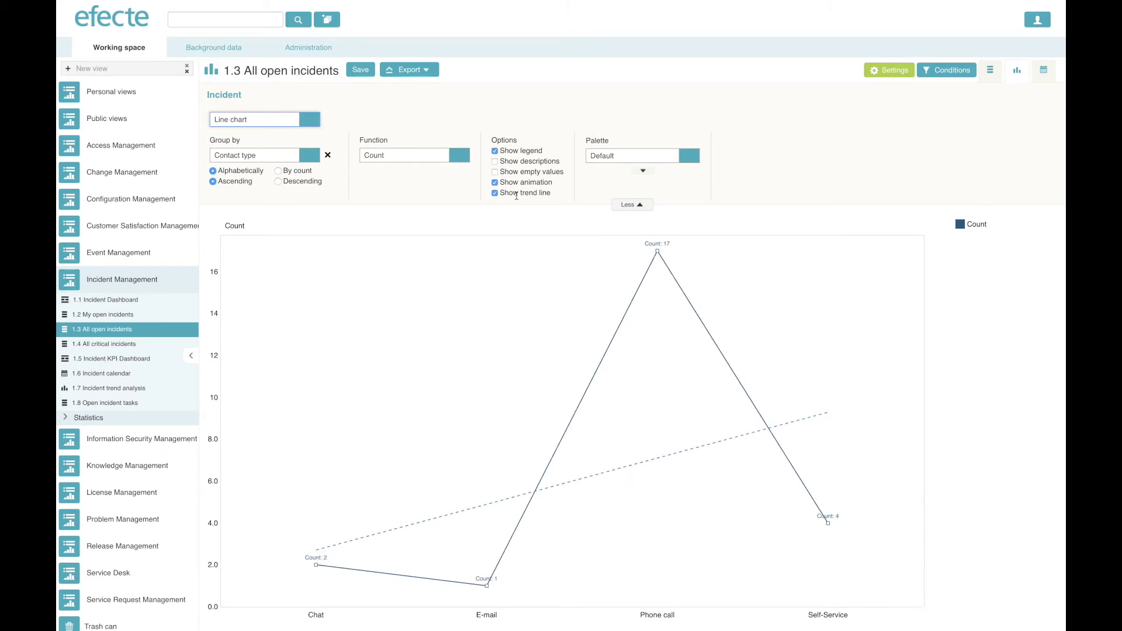
{"action": "left_click", "coordinate": [495, 194]}
{"action": "left_click", "coordinate": [310, 121]}
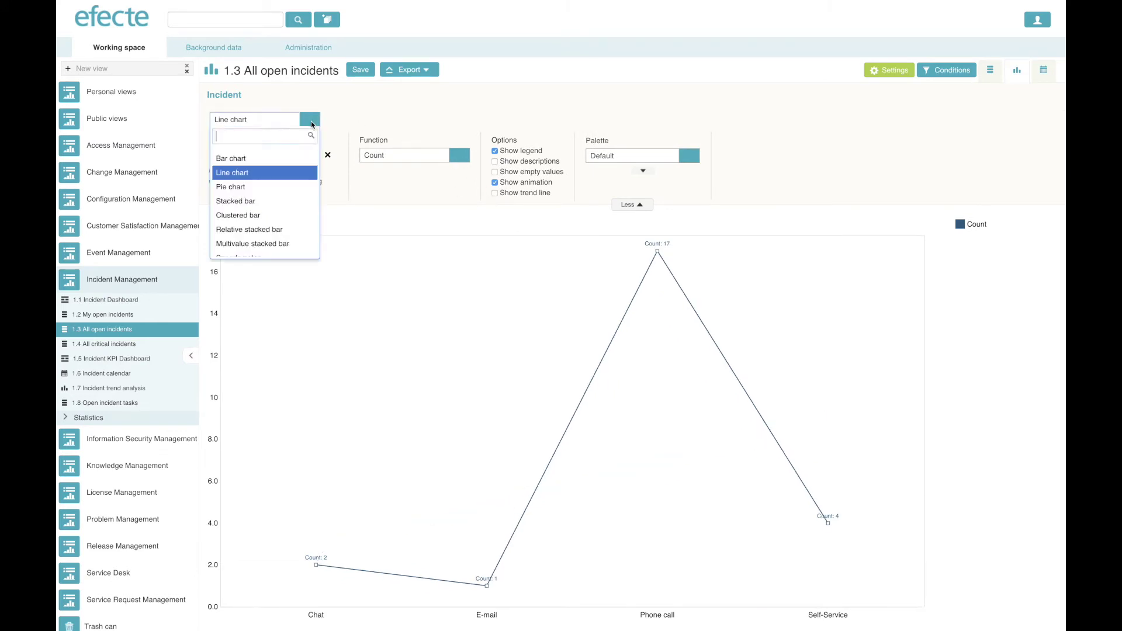
{"action": "left_click", "coordinate": [275, 186]}
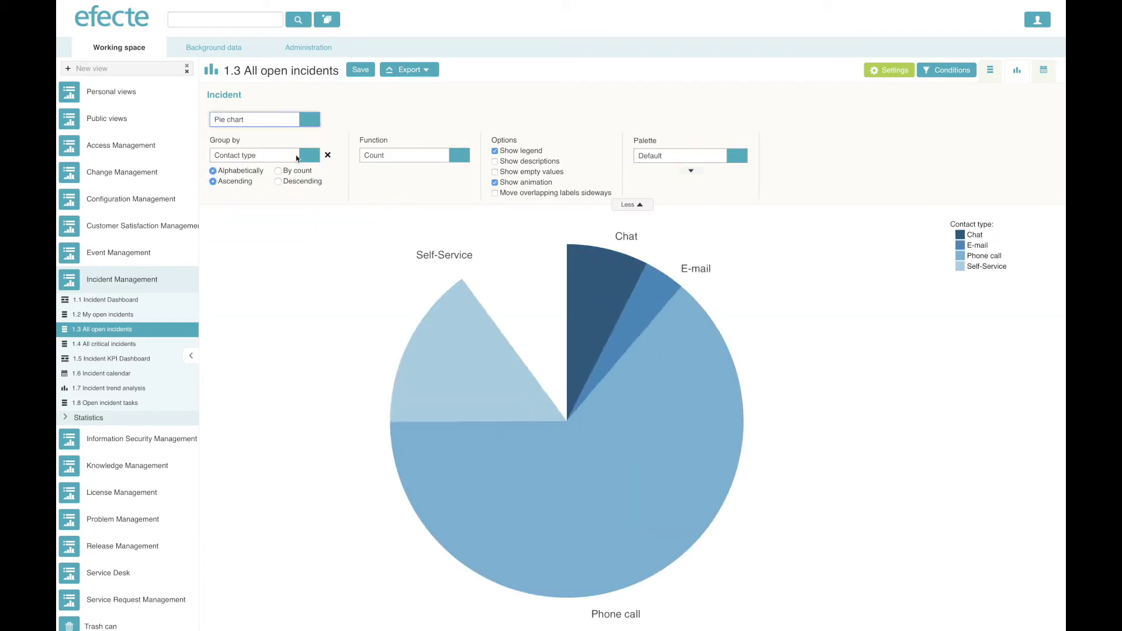
- Try clustered bar and relative stacked bar charts, ending on the speedometer gauge
{"action": "left_click", "coordinate": [311, 121]}
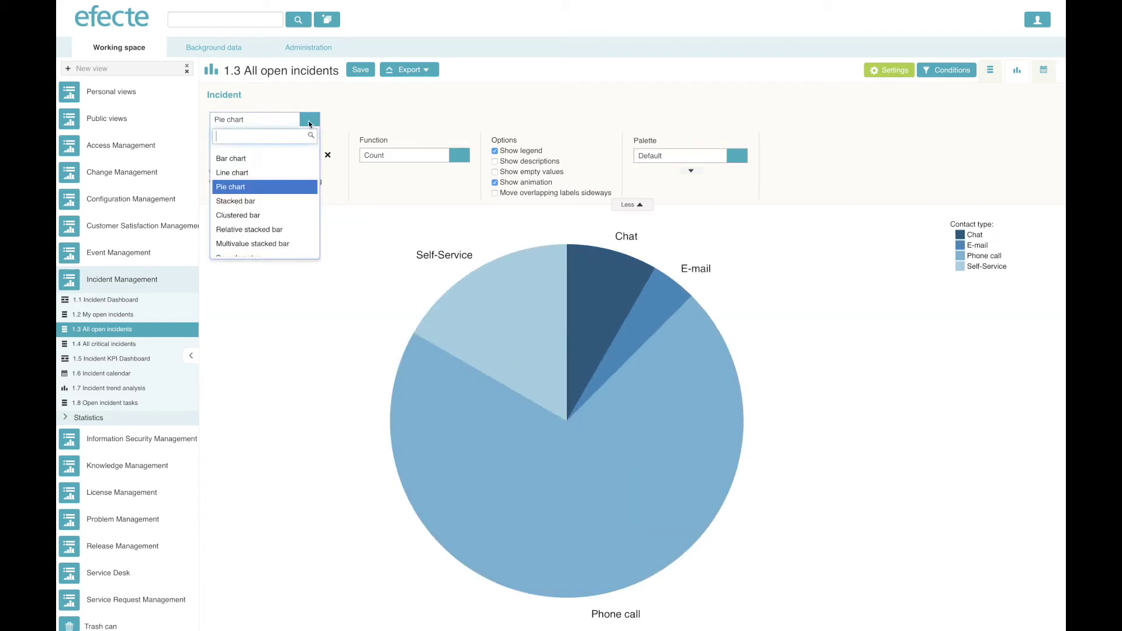
{"action": "left_click", "coordinate": [261, 216]}
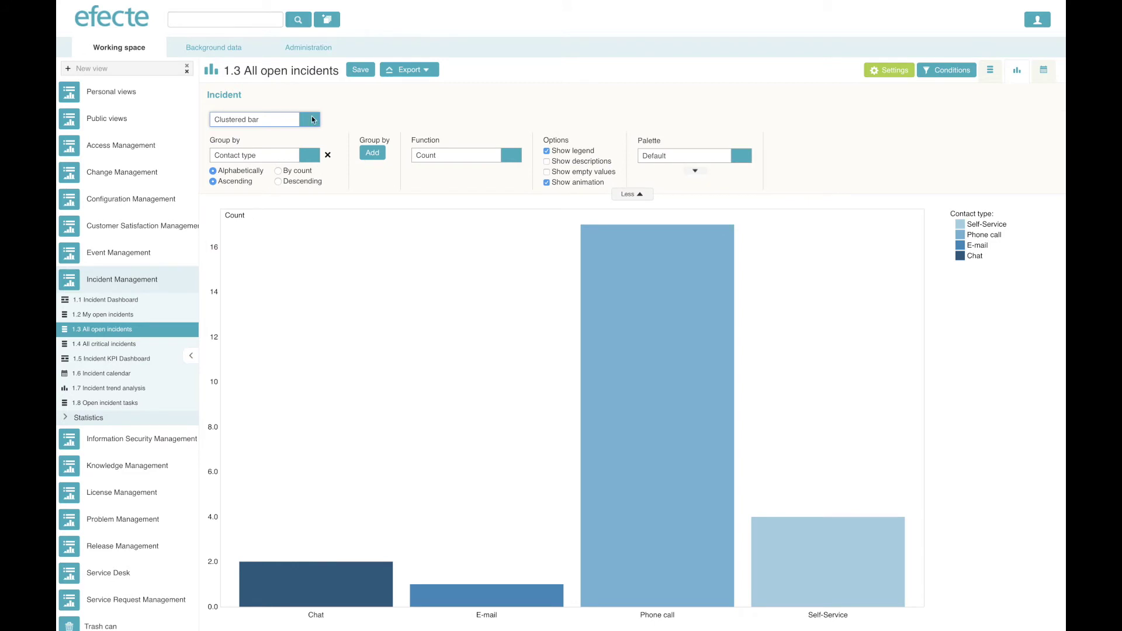
{"action": "left_click", "coordinate": [311, 119]}
{"action": "left_click", "coordinate": [278, 229]}
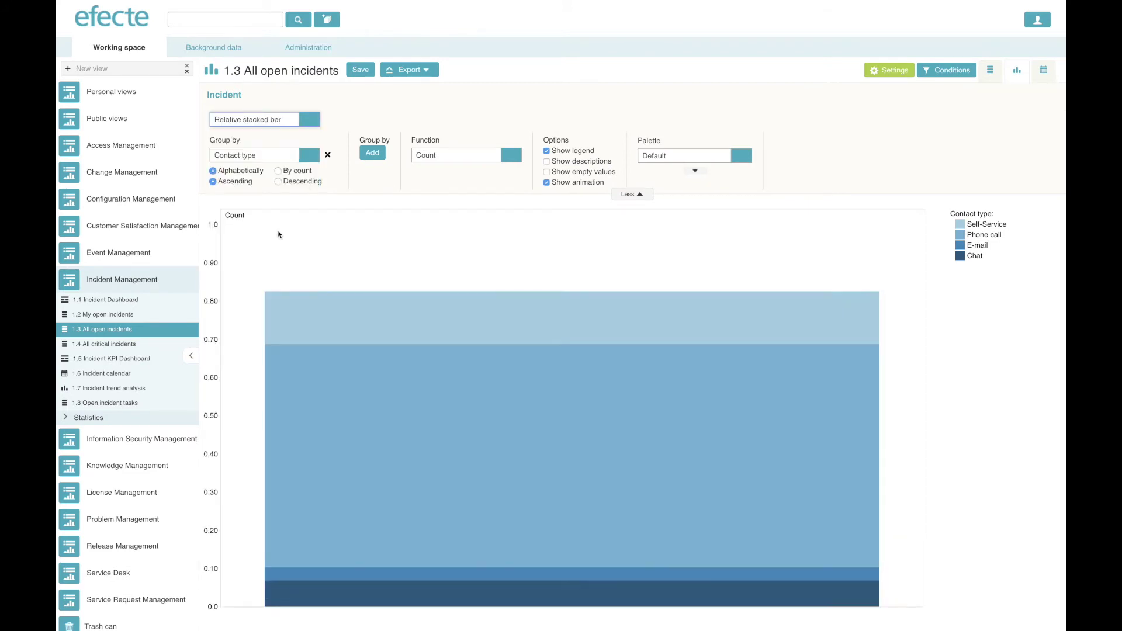
{"action": "left_click", "coordinate": [309, 121]}
{"action": "scroll", "coordinate": [272, 210], "scroll_direction": "down", "scroll_amount": 1}
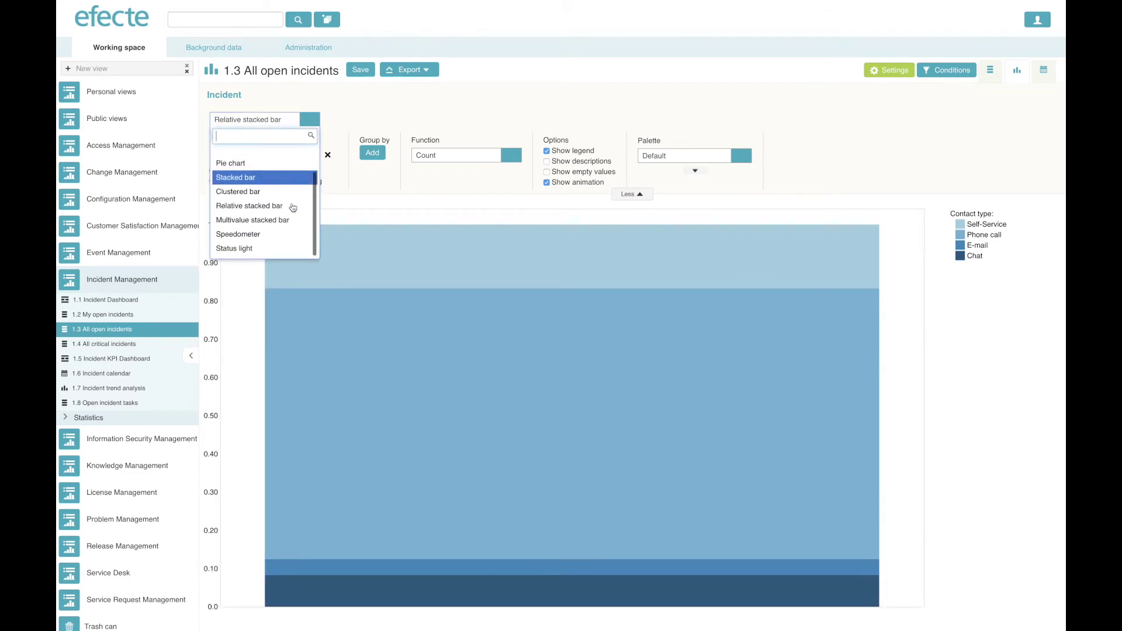
{"action": "left_click", "coordinate": [273, 236]}
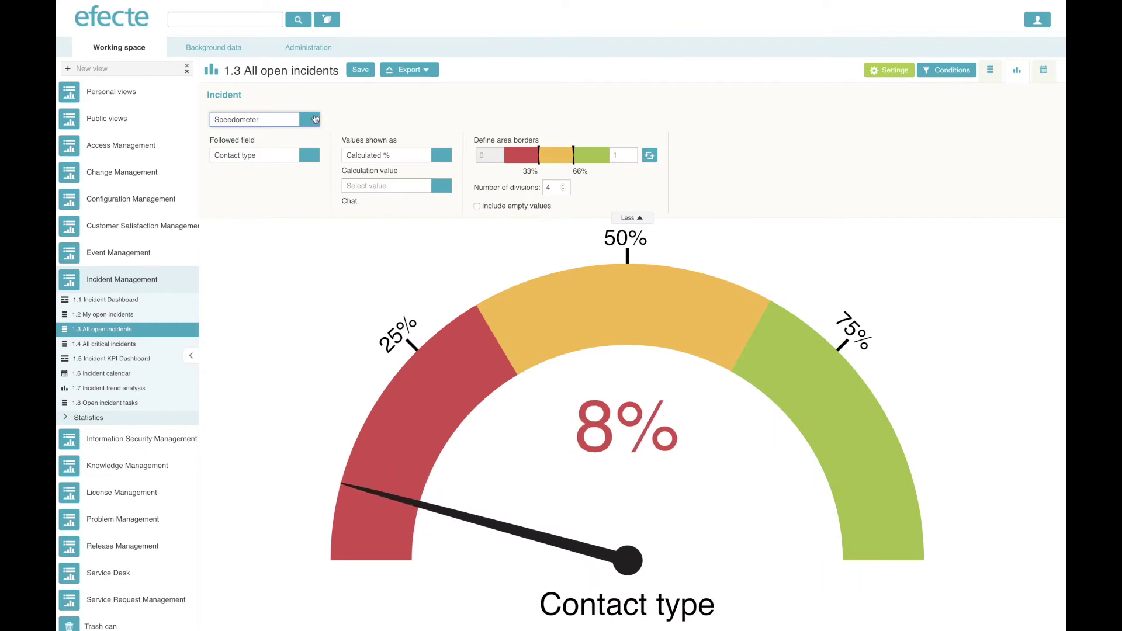
- Make the chart a status light with reversed colours, adding Self-Service as a calculated value
{"action": "left_click", "coordinate": [310, 120]}
{"action": "scroll", "coordinate": [274, 250], "scroll_direction": "down", "scroll_amount": 2}
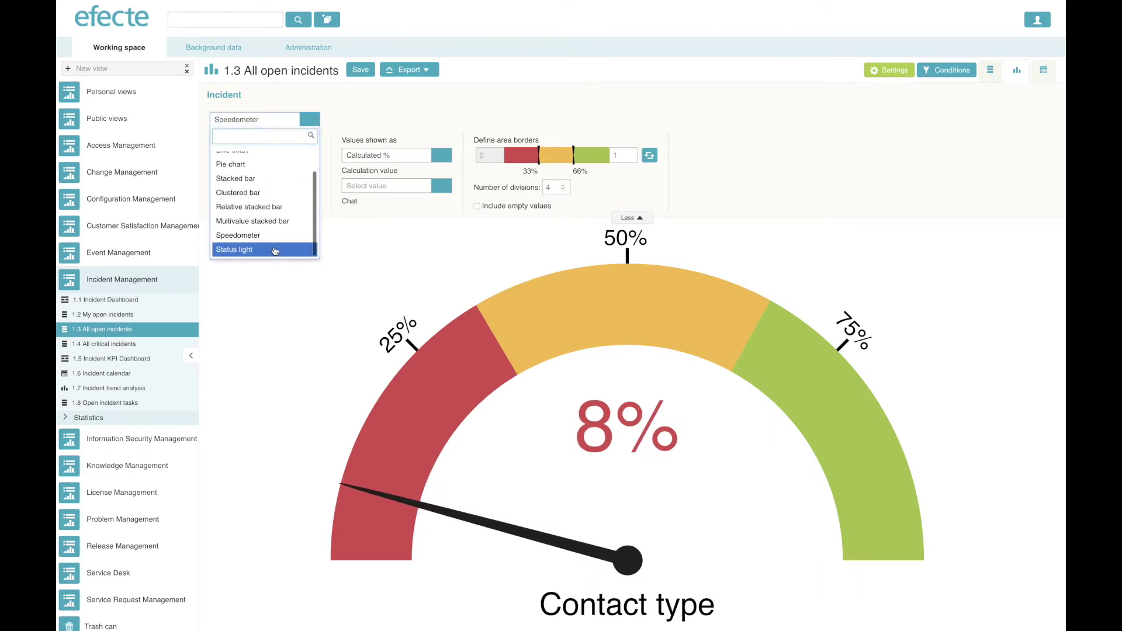
{"action": "left_click", "coordinate": [274, 247]}
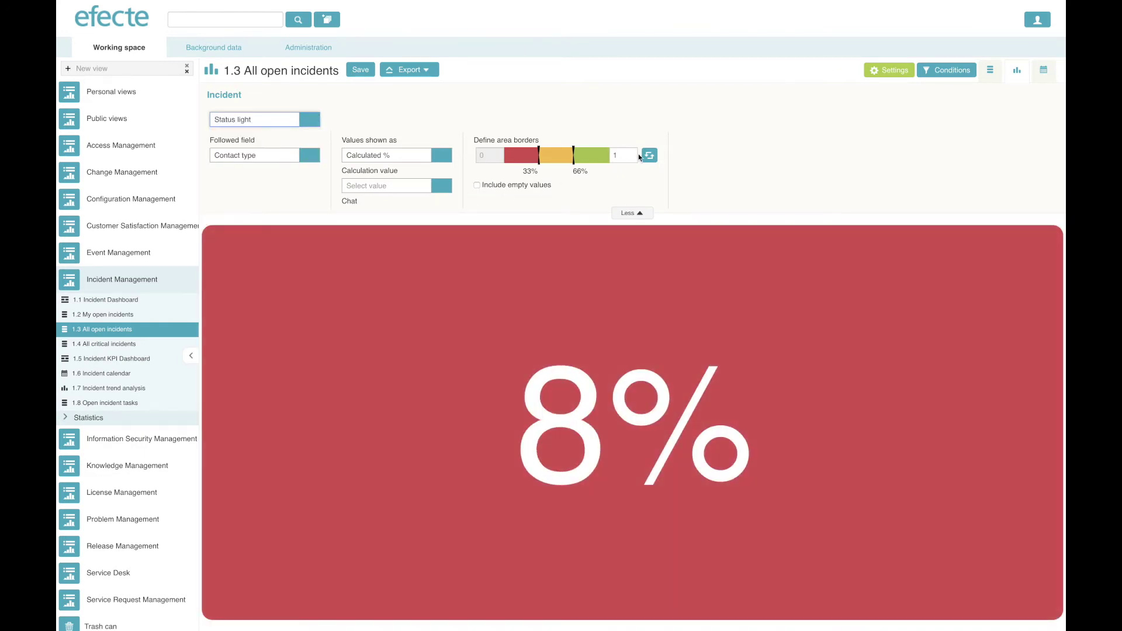
{"action": "left_click", "coordinate": [649, 155]}
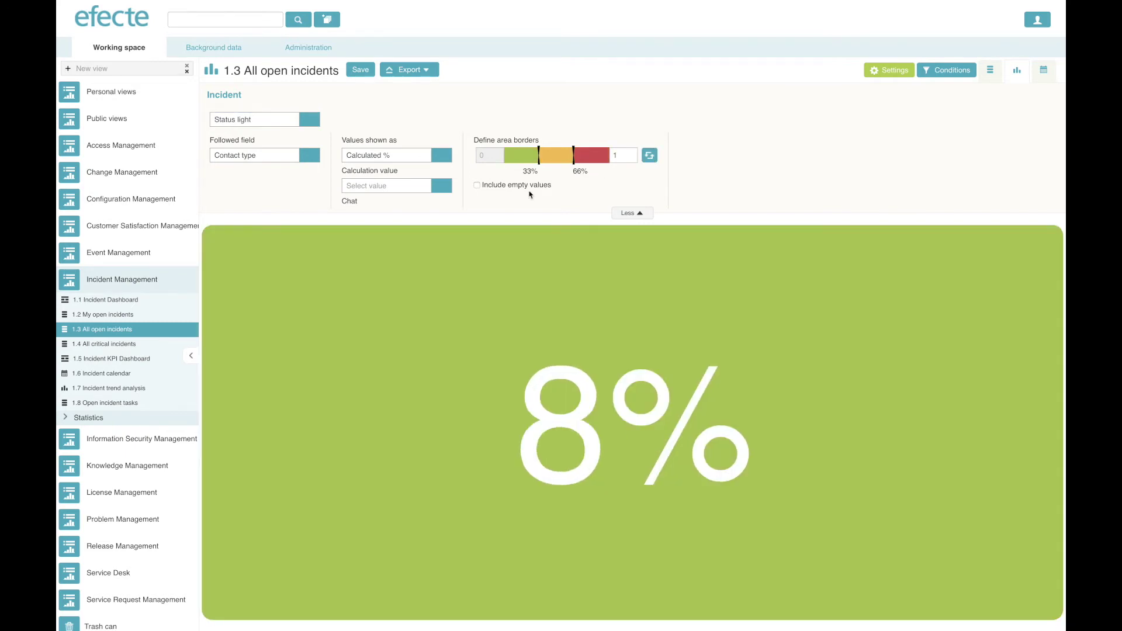
{"action": "left_click", "coordinate": [442, 186]}
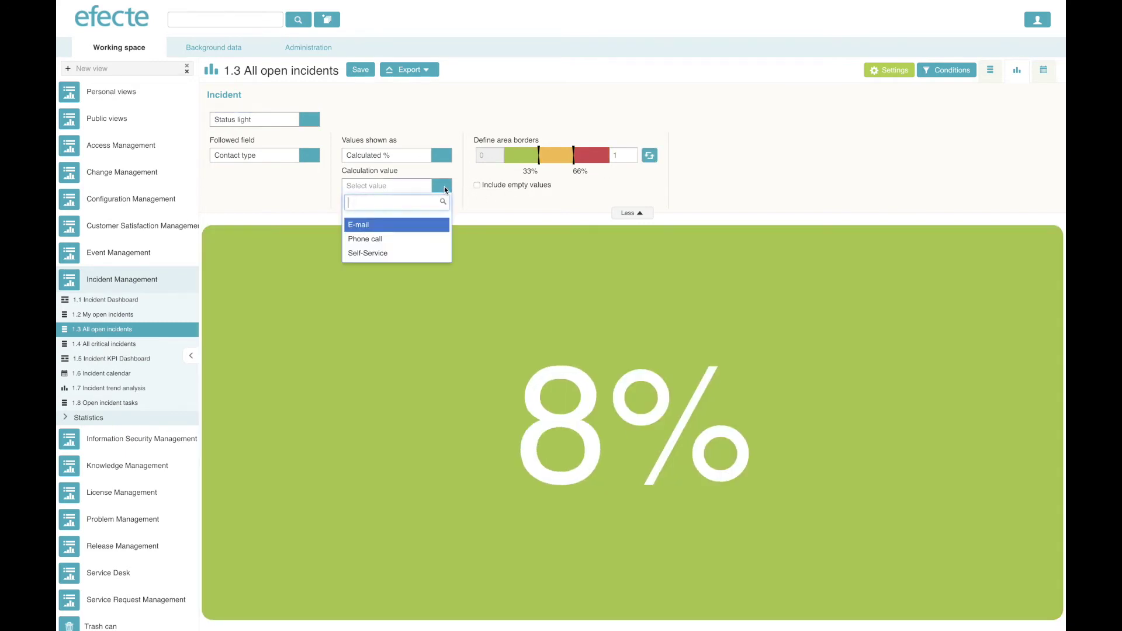
{"action": "left_click", "coordinate": [394, 252]}
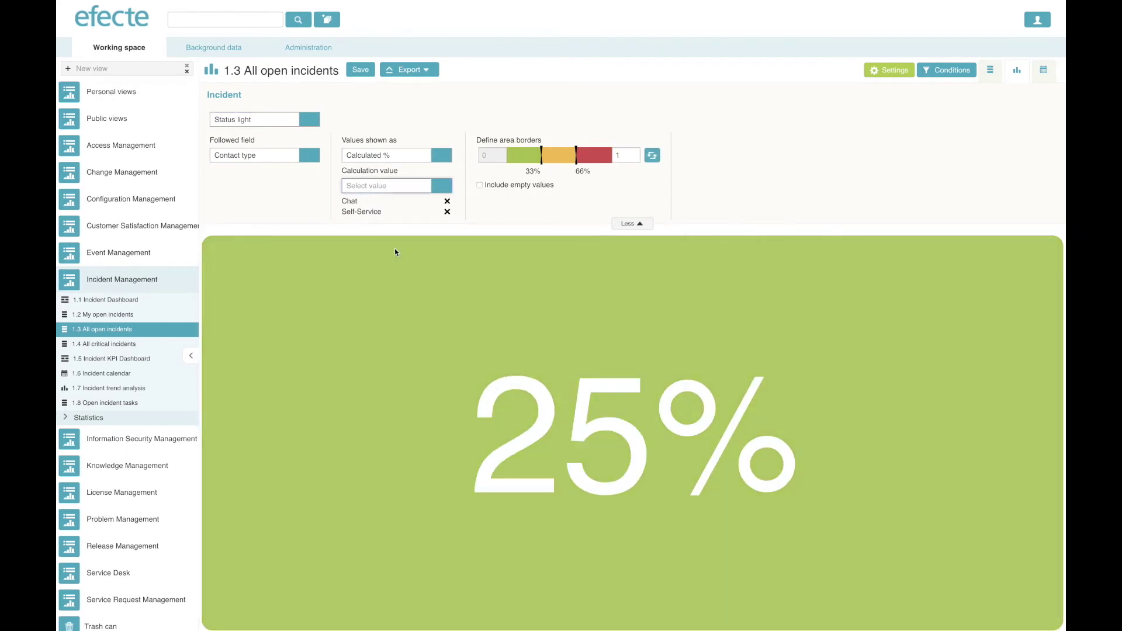
{"action": "left_click", "coordinate": [632, 224]}
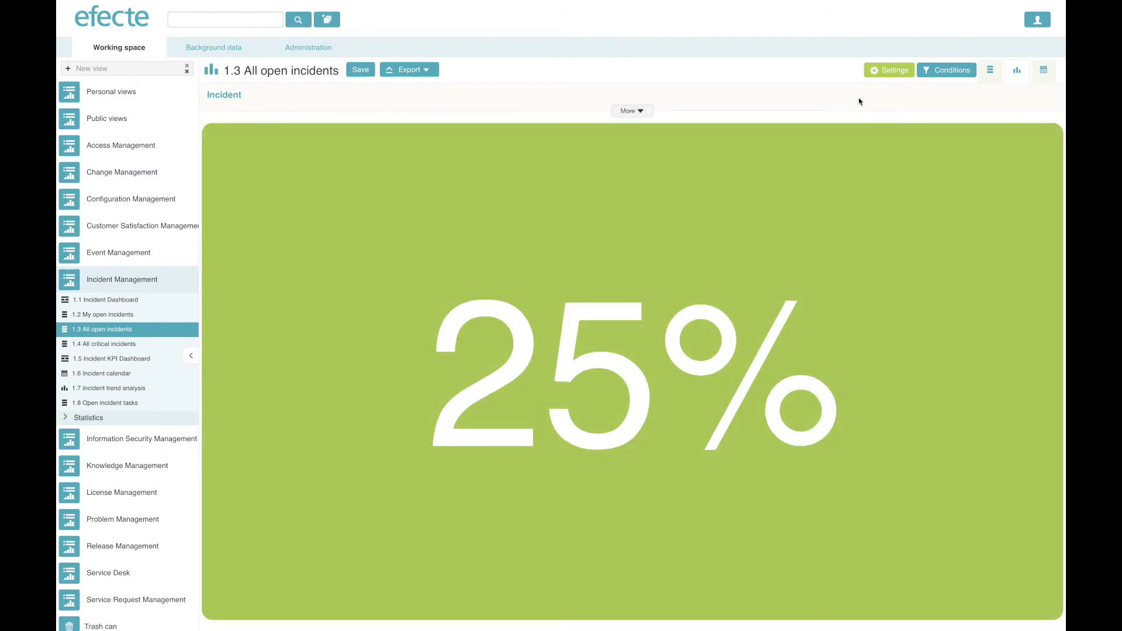
- Open the filter conditions panel and close it without adding a condition
{"action": "left_click", "coordinate": [946, 77]}
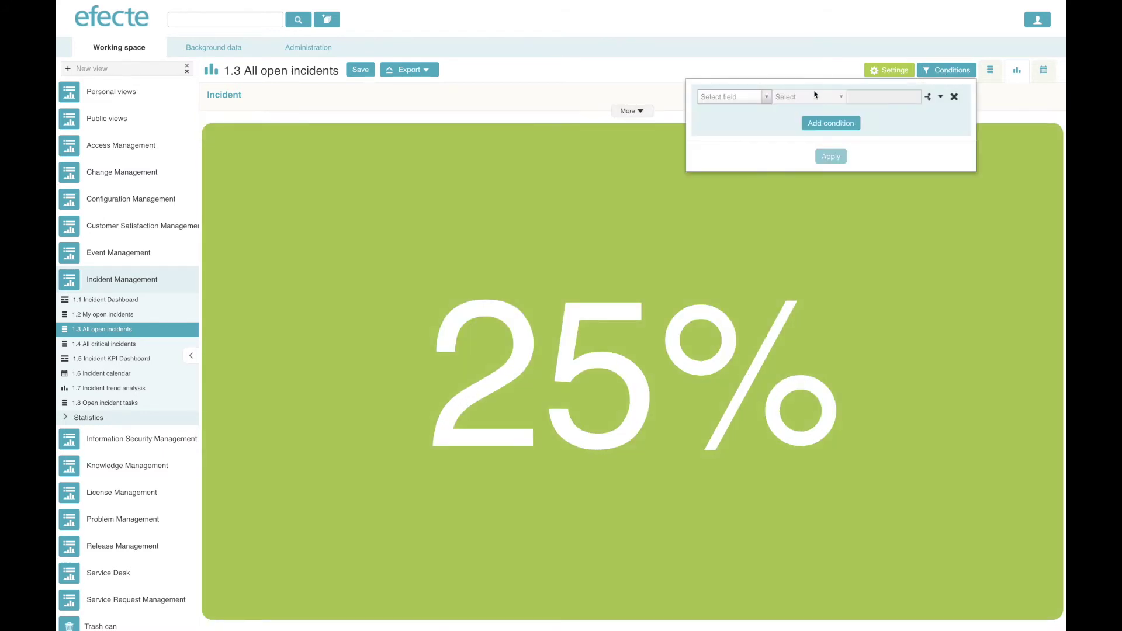
{"action": "left_click", "coordinate": [766, 99]}
{"action": "left_click", "coordinate": [767, 100]}
{"action": "left_click", "coordinate": [709, 71]}
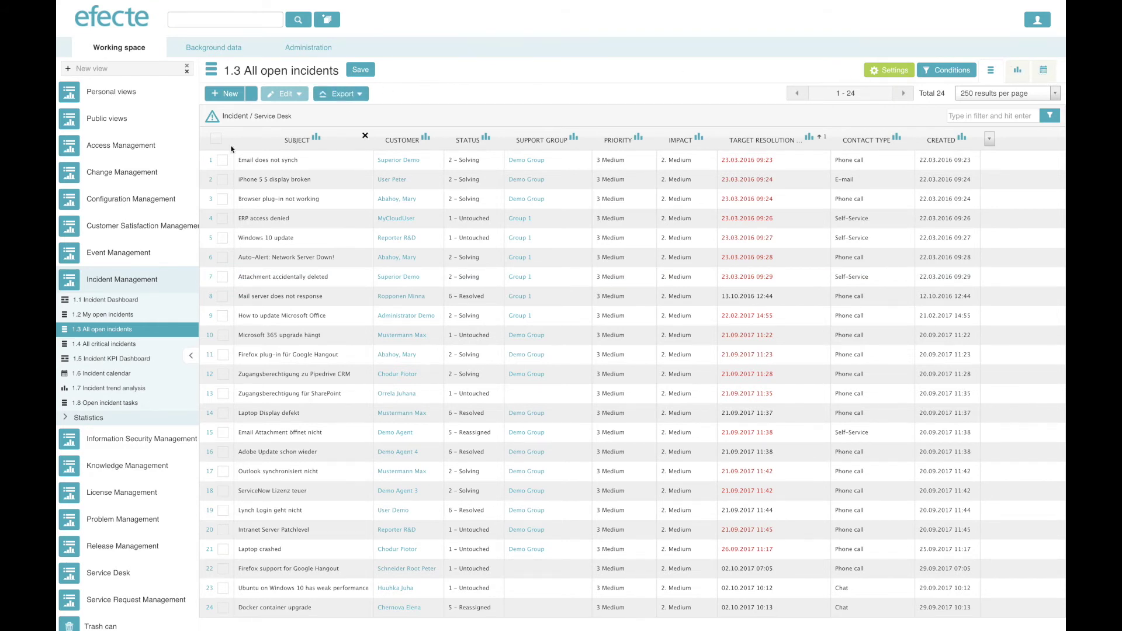
- Open the Change Management Calendar and settle on October 2017
{"action": "left_click", "coordinate": [143, 176]}
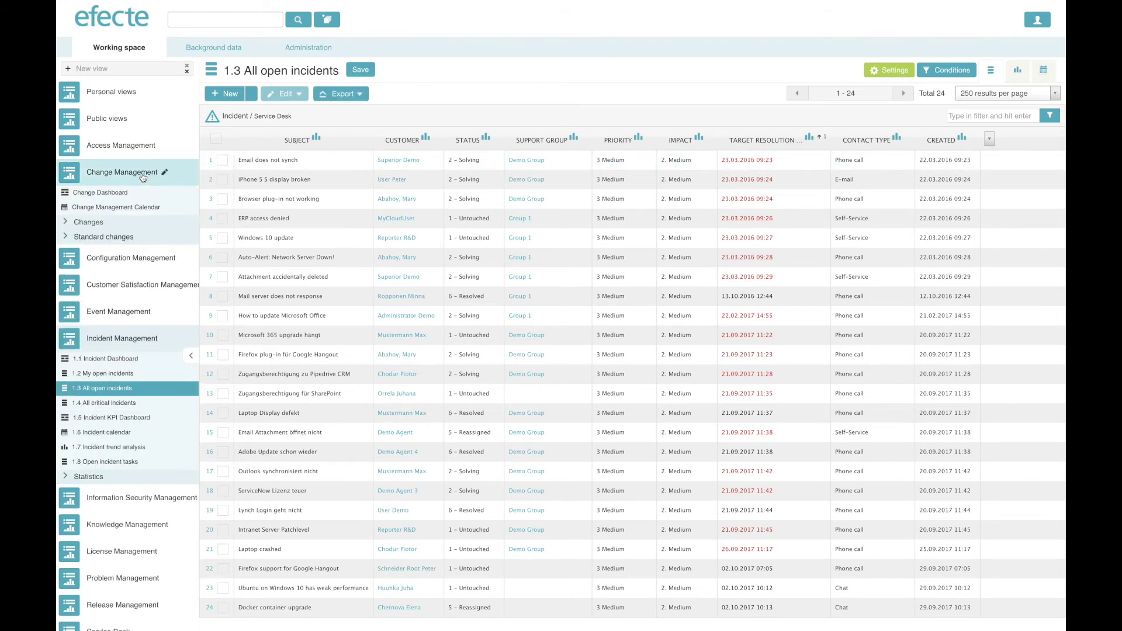
{"action": "left_click", "coordinate": [126, 205]}
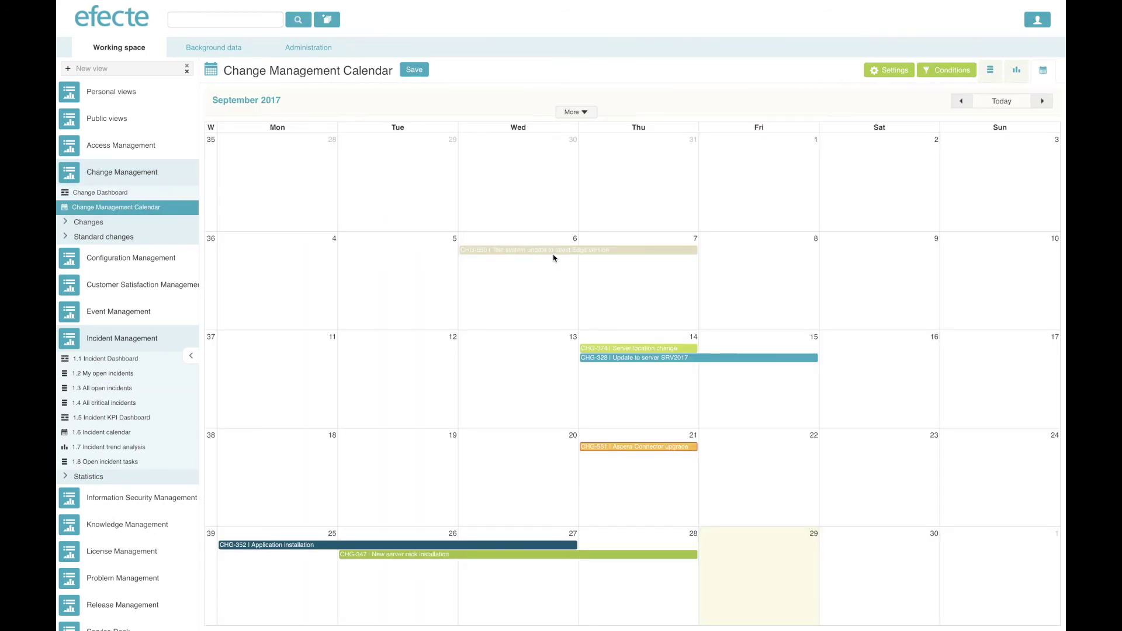
{"action": "mouse_move", "coordinate": [558, 255]}
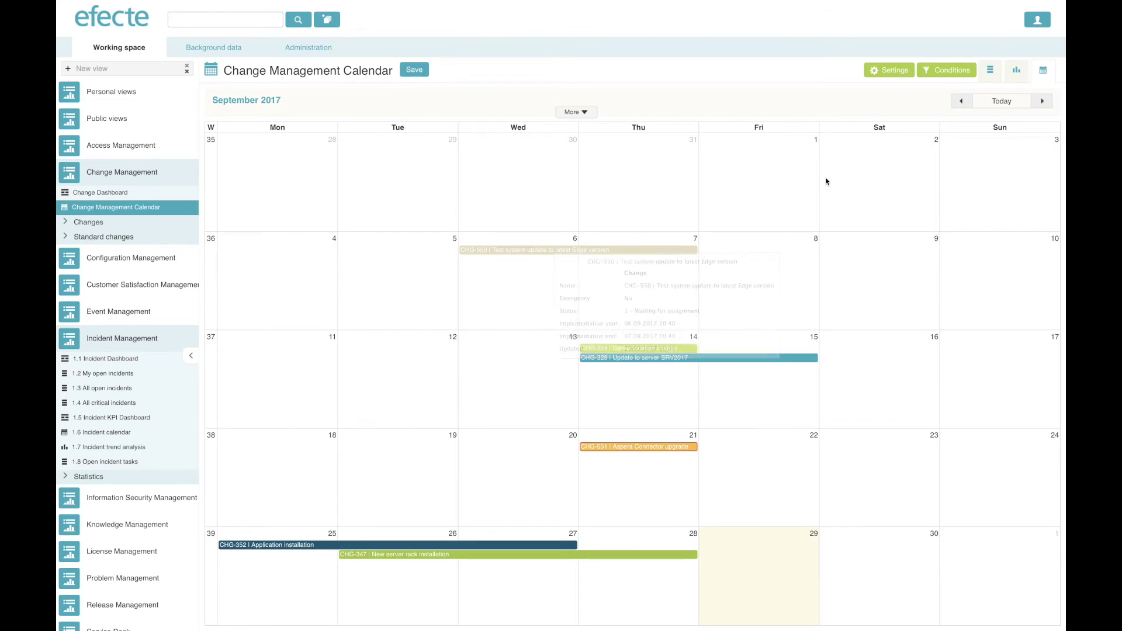
{"action": "left_click", "coordinate": [1043, 104]}
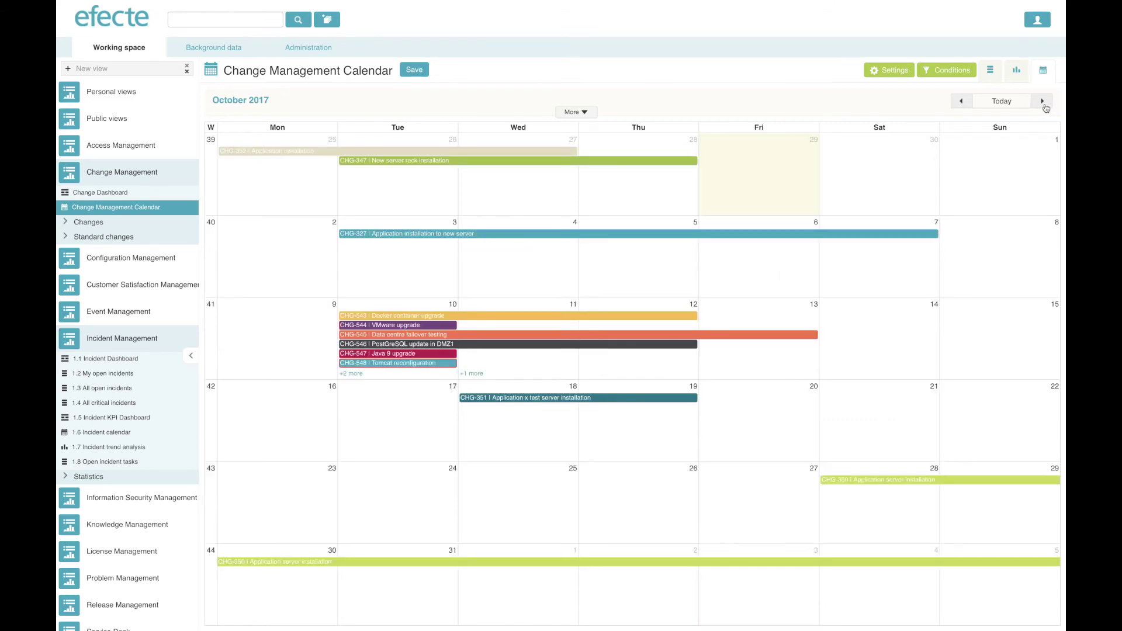
{"action": "left_click", "coordinate": [1043, 104]}
{"action": "left_click", "coordinate": [961, 101]}
- Review the changes for Tuesday 10 October, then expand the calendar's date and palette options
{"action": "mouse_move", "coordinate": [404, 348]}
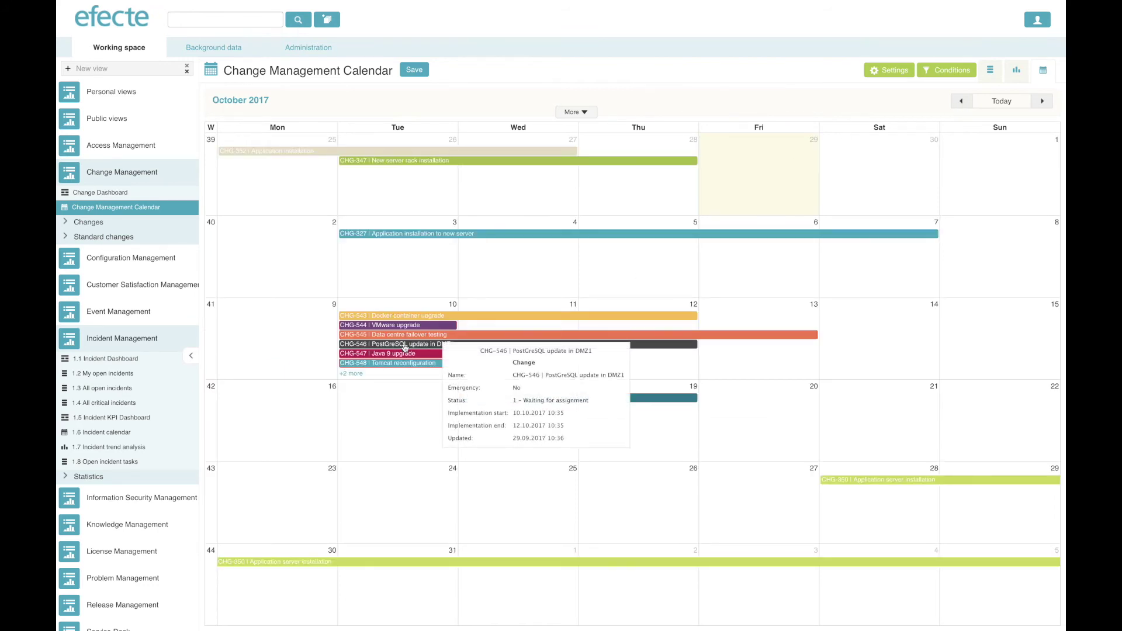
{"action": "left_click", "coordinate": [348, 375]}
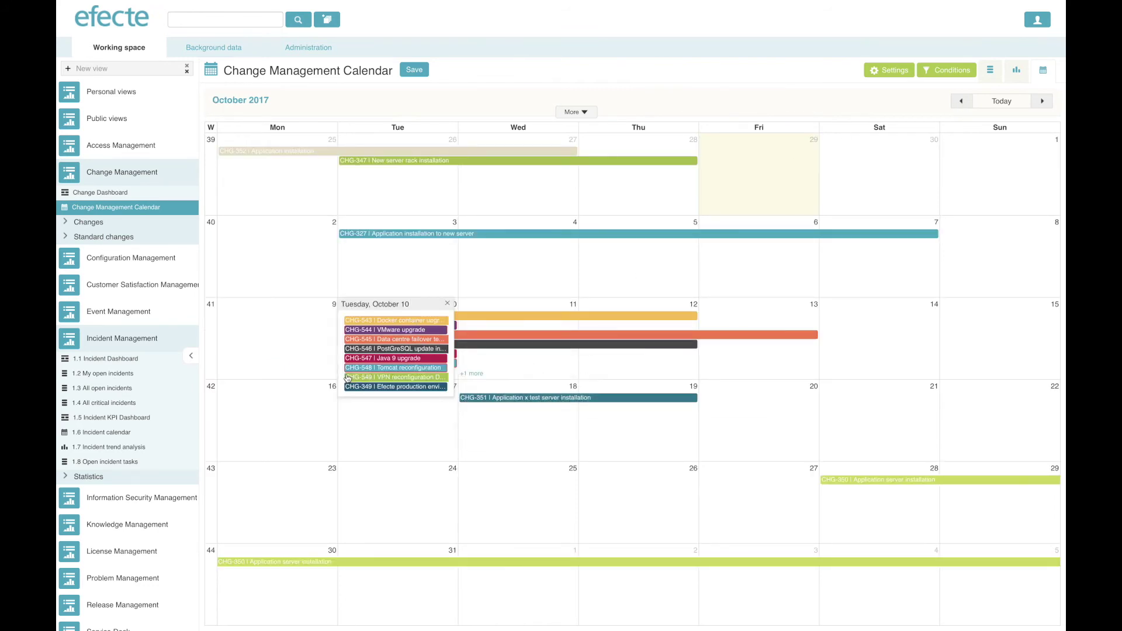
{"action": "left_click", "coordinate": [556, 285]}
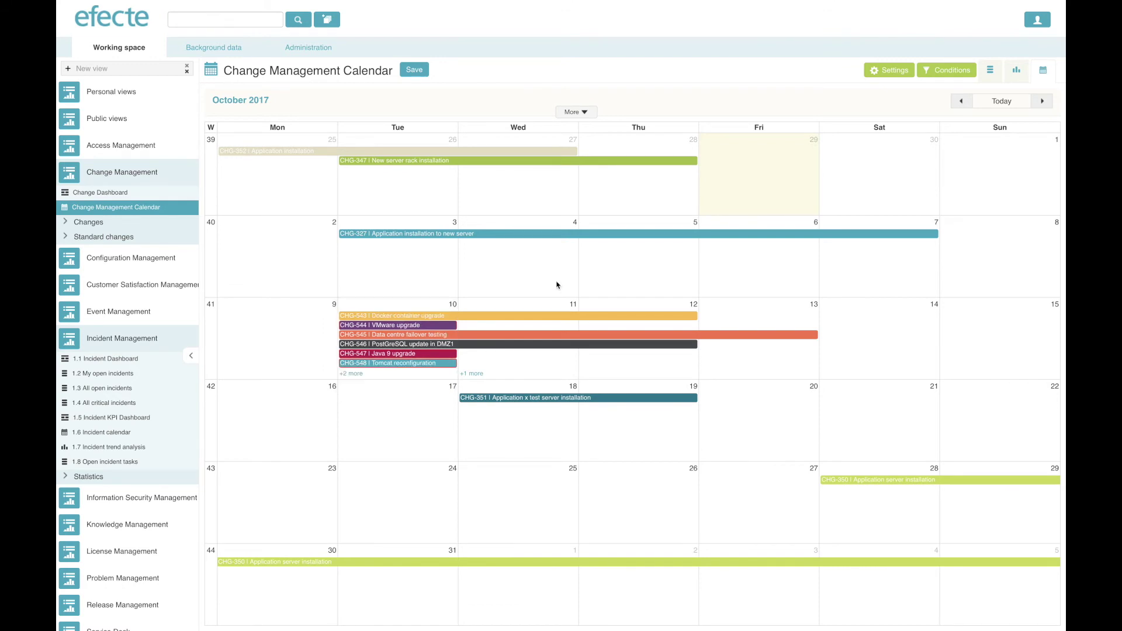
{"action": "left_click", "coordinate": [583, 112]}
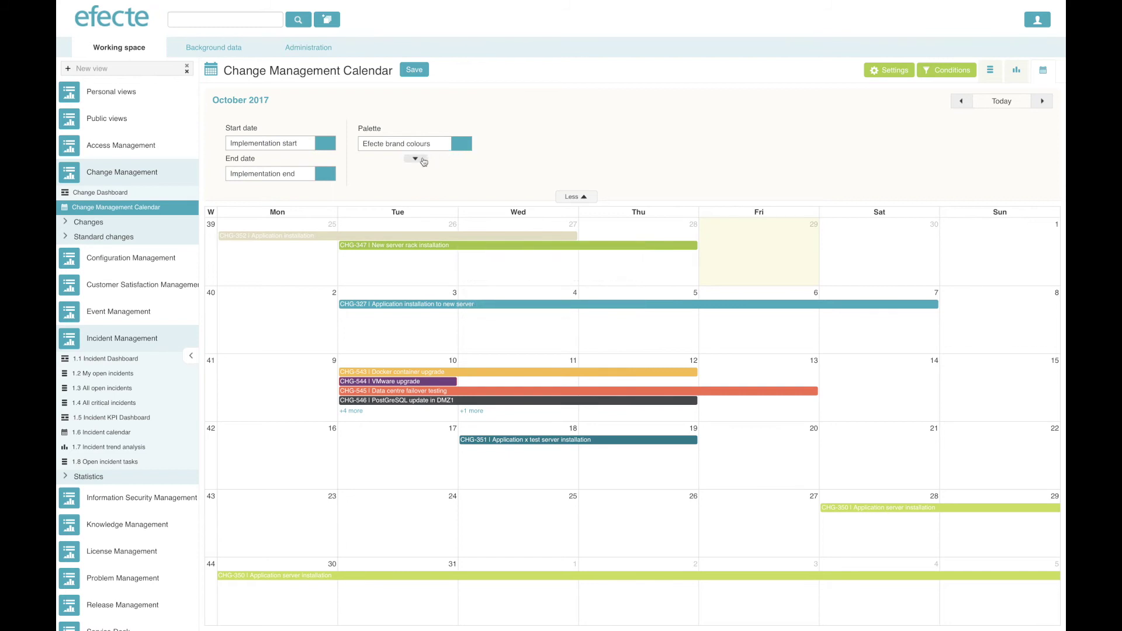
- Recolour the calendar with the Default palette and open change CHG-544 VMware upgrade from Tuesday 10
{"action": "left_click", "coordinate": [462, 147]}
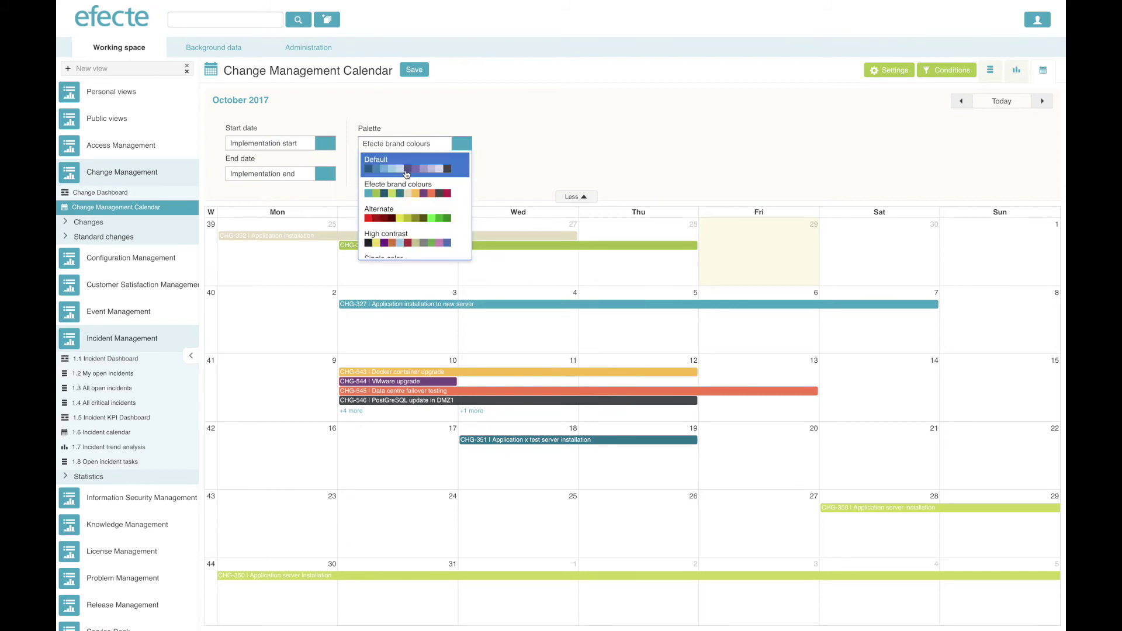
{"action": "left_click", "coordinate": [407, 170]}
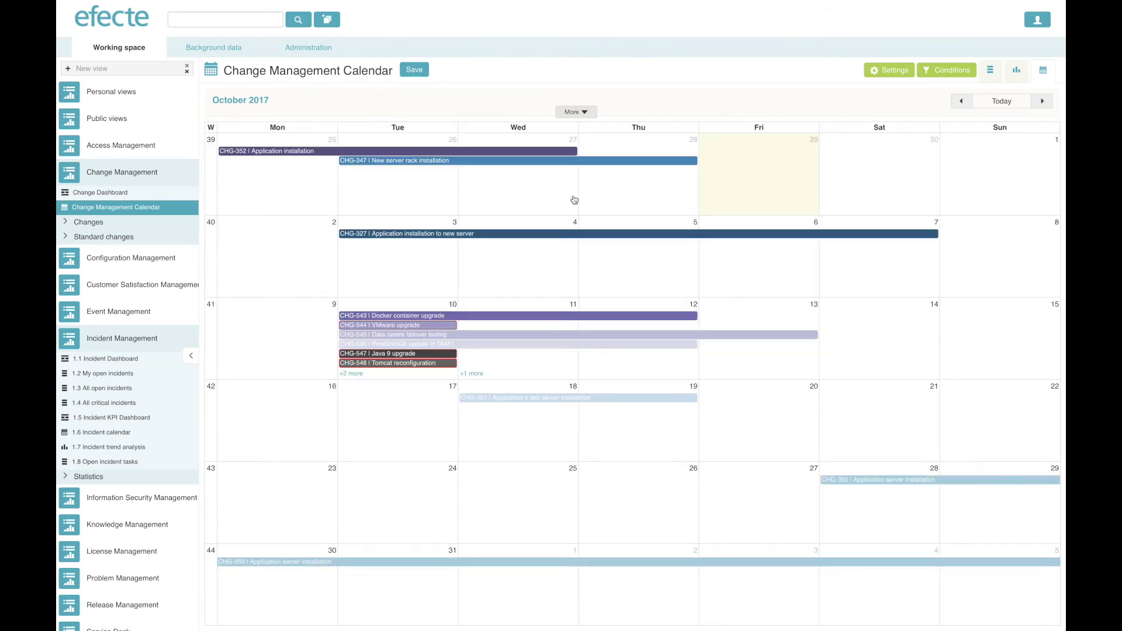
{"action": "left_click", "coordinate": [351, 374]}
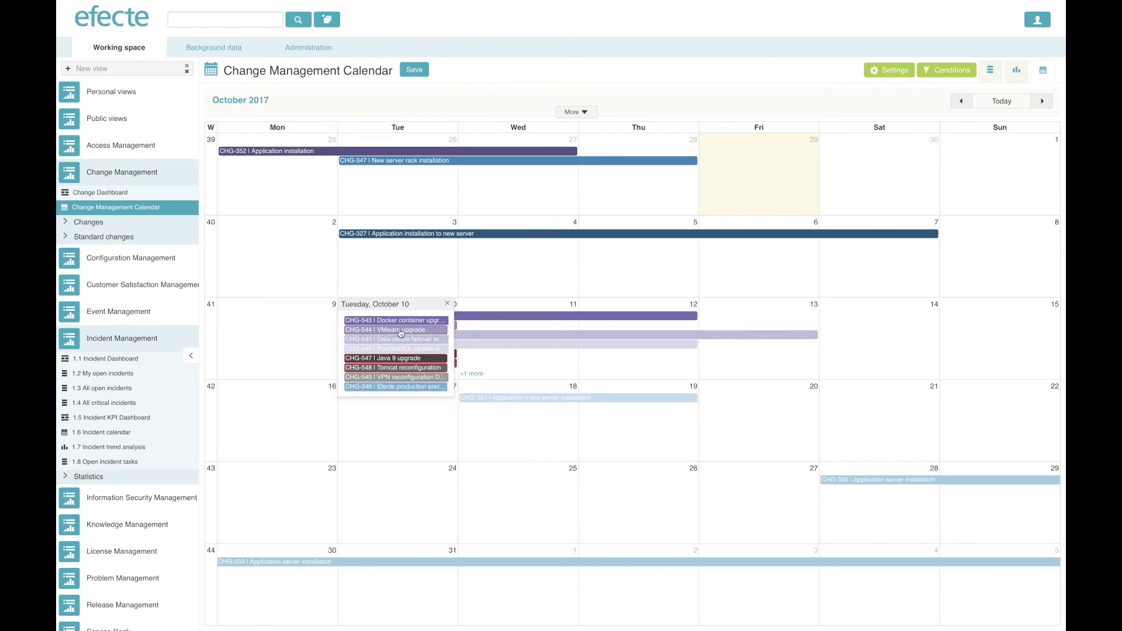
{"action": "mouse_move", "coordinate": [401, 333]}
{"action": "left_click", "coordinate": [401, 330]}
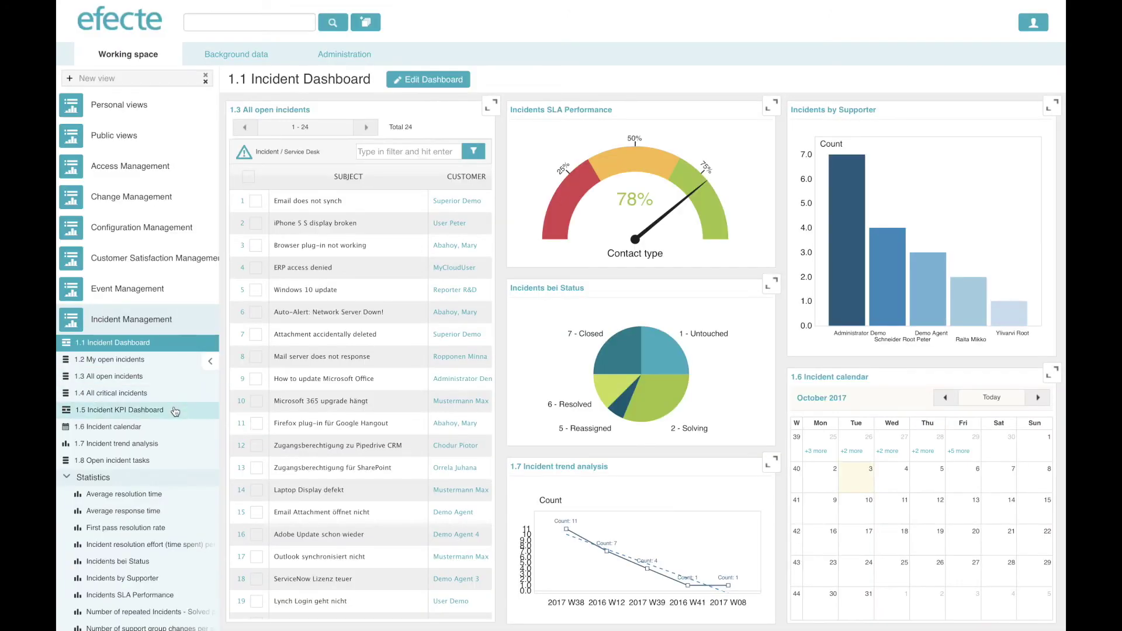
- Lay out the 1.5 Incident KPI Dashboard as three columns over a full-width bottom row
{"action": "left_click", "coordinate": [175, 411]}
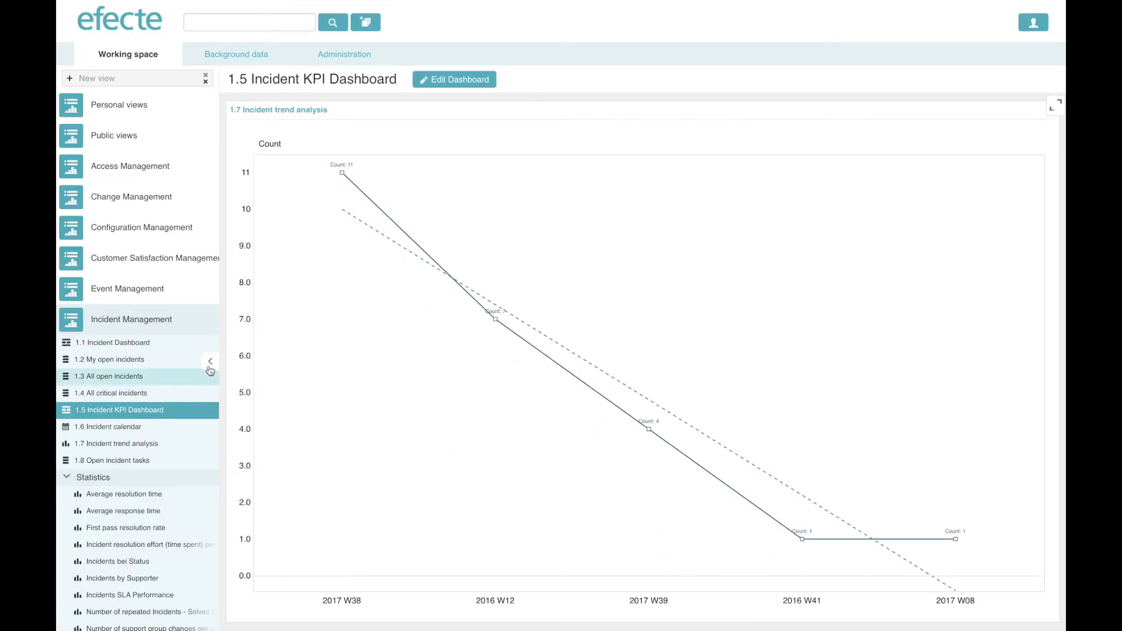
{"action": "left_click", "coordinate": [453, 84]}
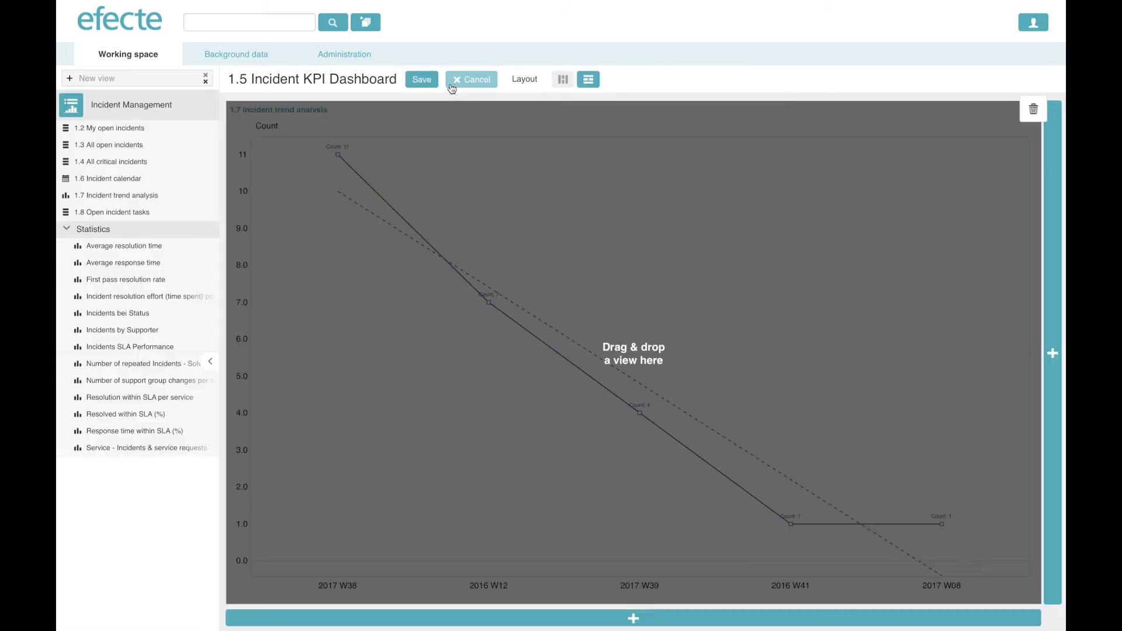
{"action": "left_click", "coordinate": [824, 624]}
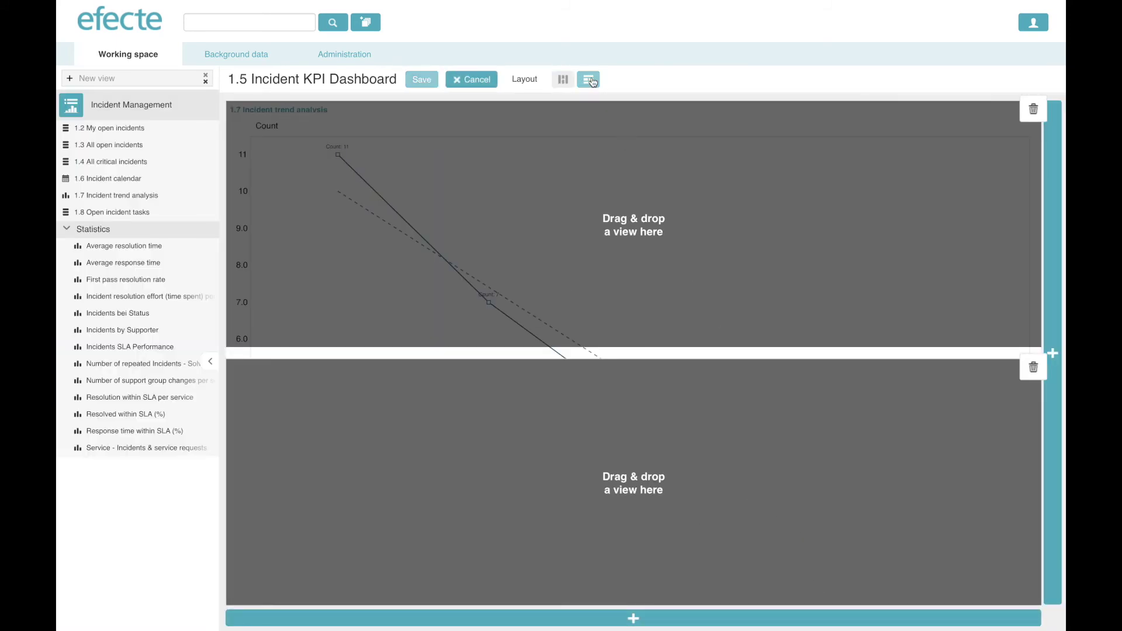
{"action": "left_click", "coordinate": [590, 80]}
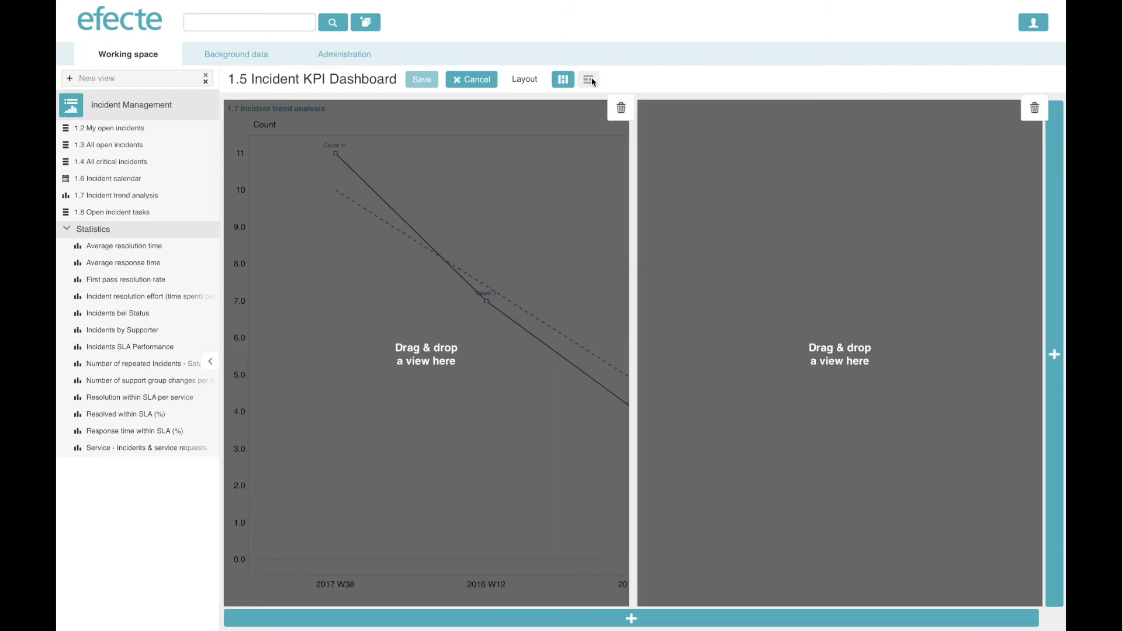
{"action": "left_click", "coordinate": [1060, 524]}
{"action": "left_click", "coordinate": [915, 623]}
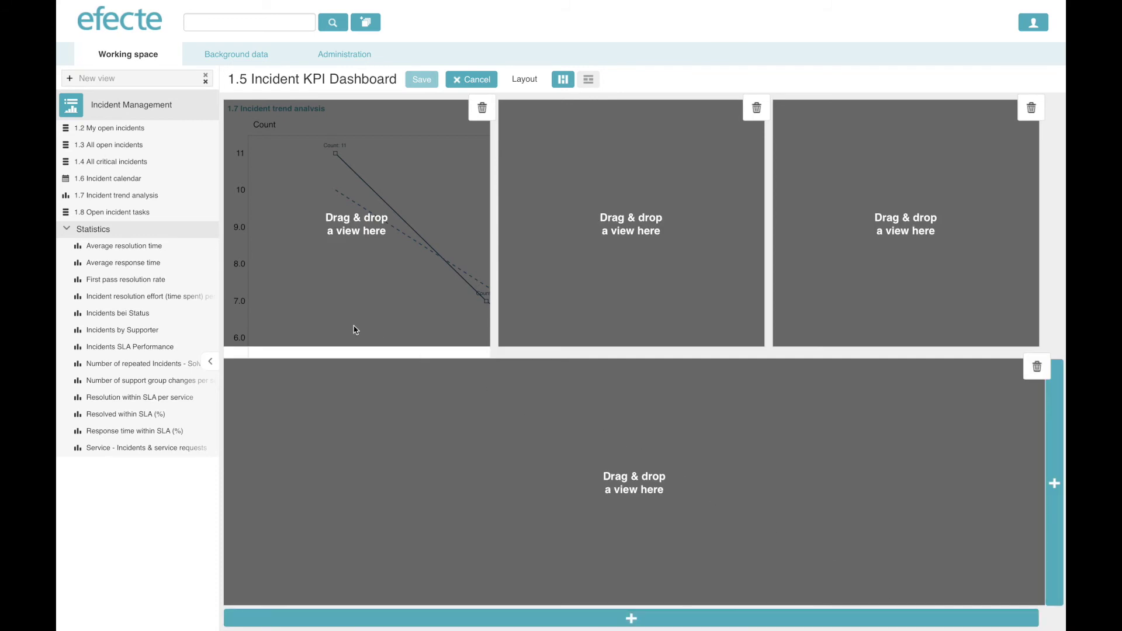
- Place the incident calendar at the bottom, status pie in the middle, supporter chart right, and save
{"action": "left_click_drag", "start_coordinate": [119, 178], "coordinate": [474, 443]}
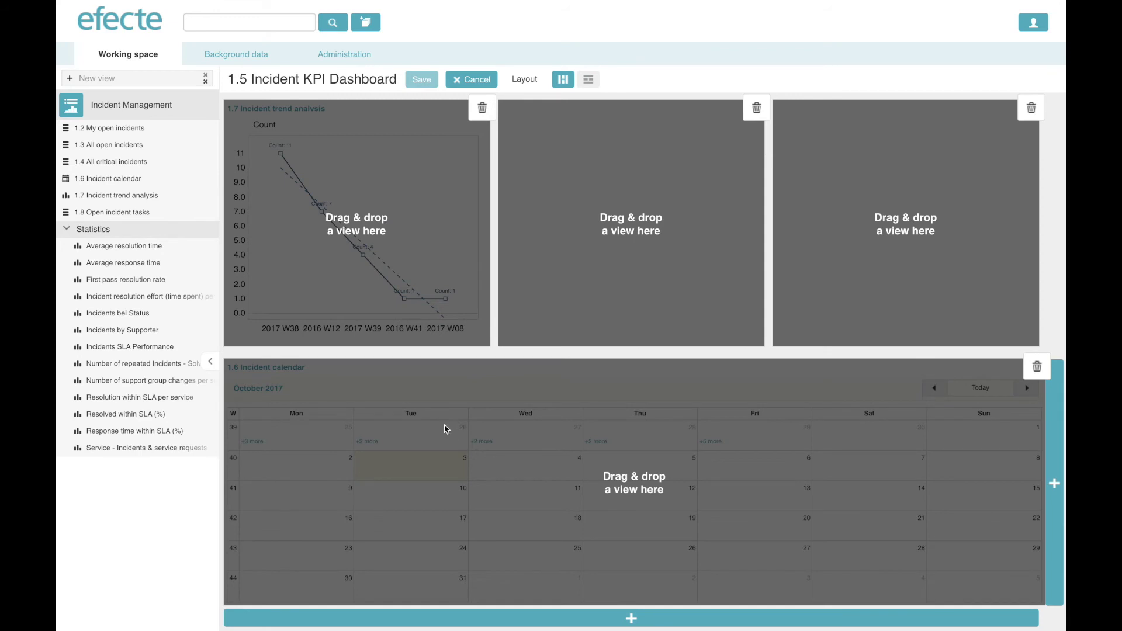
{"action": "left_click_drag", "start_coordinate": [157, 311], "coordinate": [596, 261]}
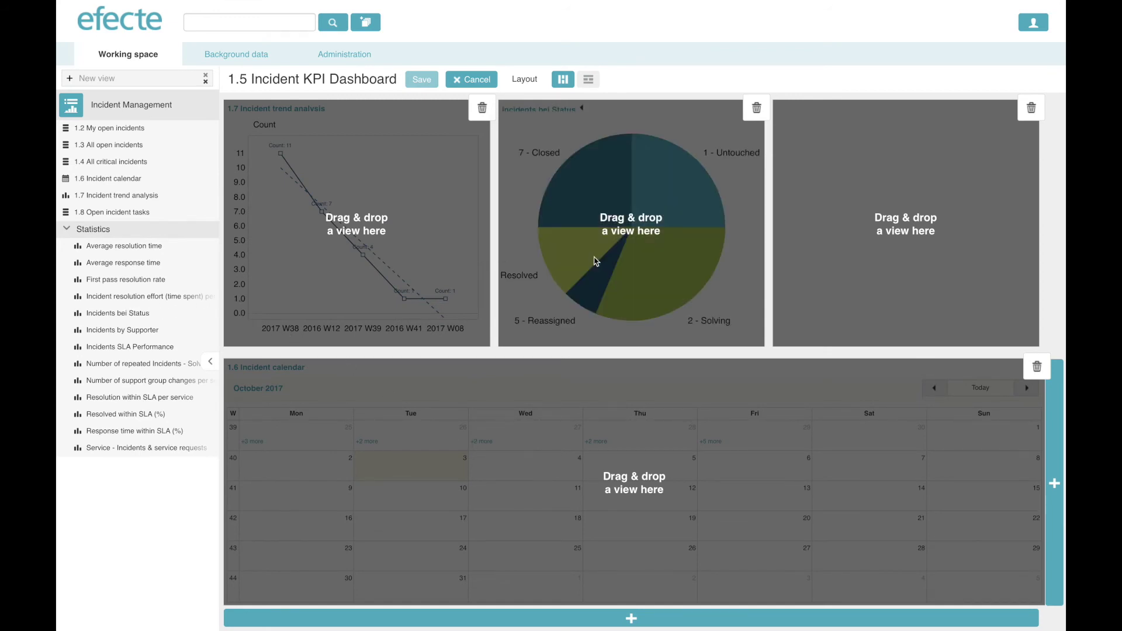
{"action": "left_click_drag", "start_coordinate": [140, 331], "coordinate": [875, 238]}
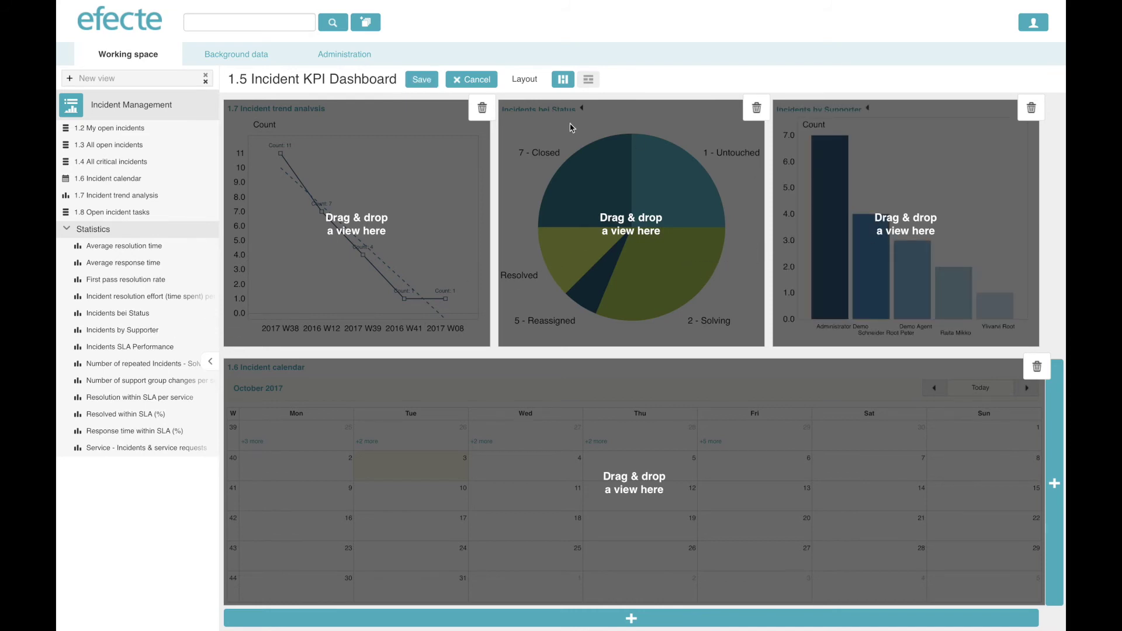
{"action": "left_click", "coordinate": [422, 80]}
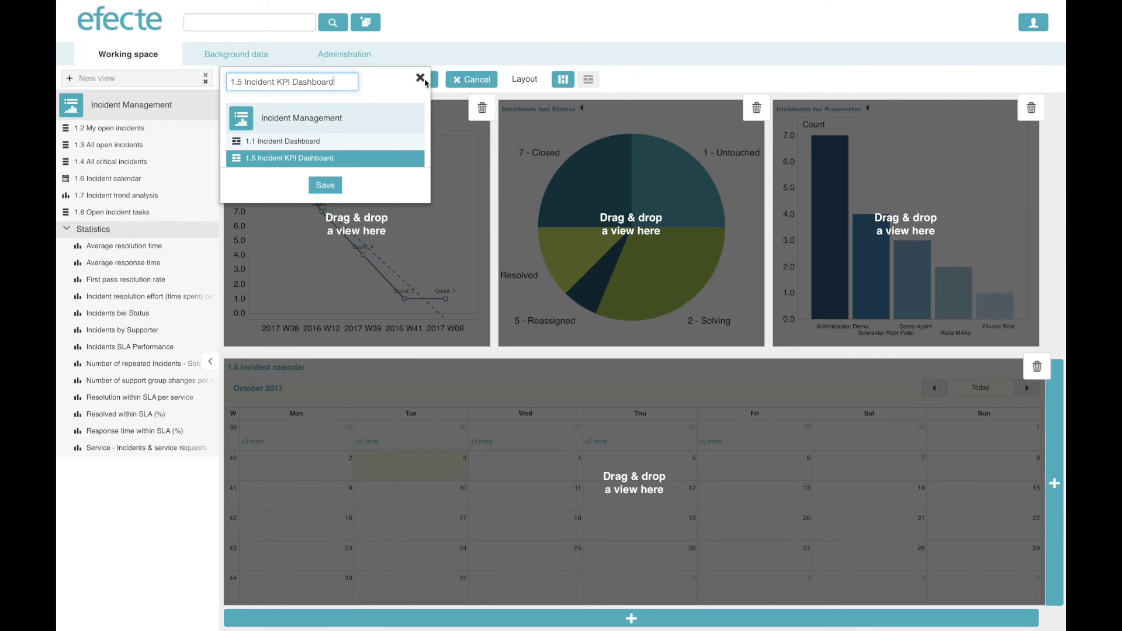
- Save the dashboard under its current name, confirming the overwrite
{"action": "left_click", "coordinate": [331, 187]}
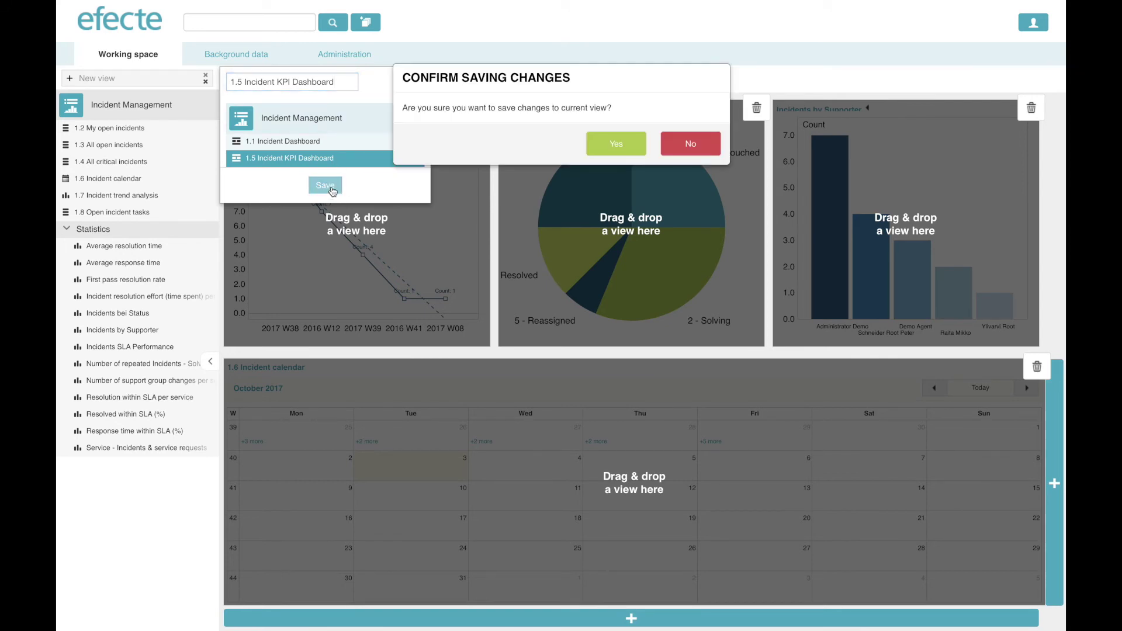
{"action": "left_click", "coordinate": [640, 152]}
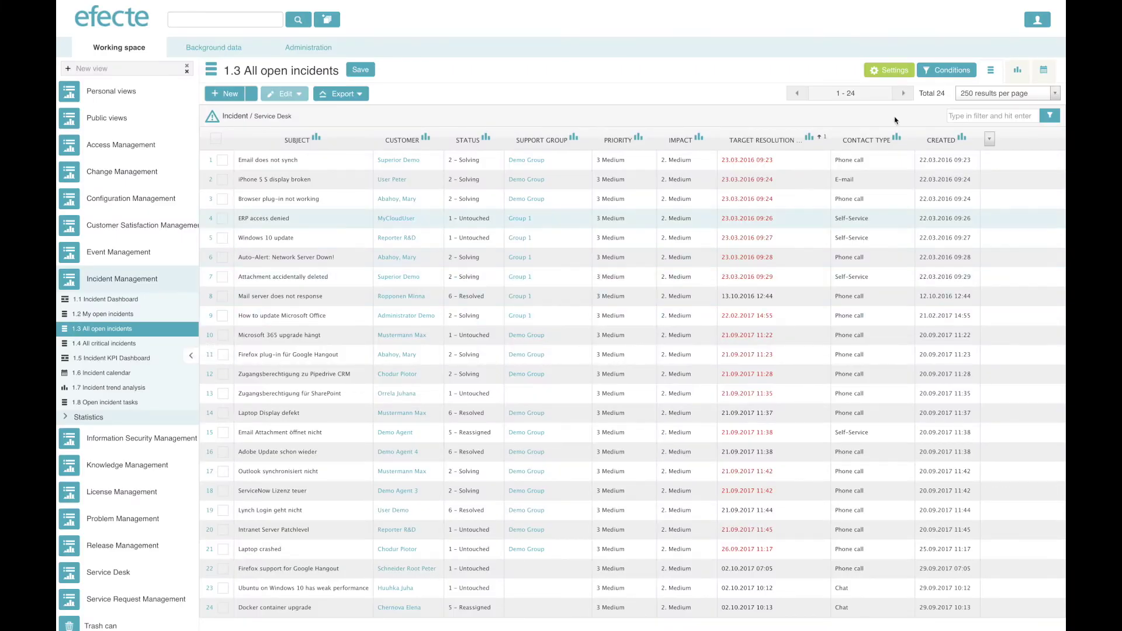
- Switch the profile settings to the Compact application layout and save
{"action": "left_click", "coordinate": [1040, 23]}
{"action": "left_click", "coordinate": [1027, 56]}
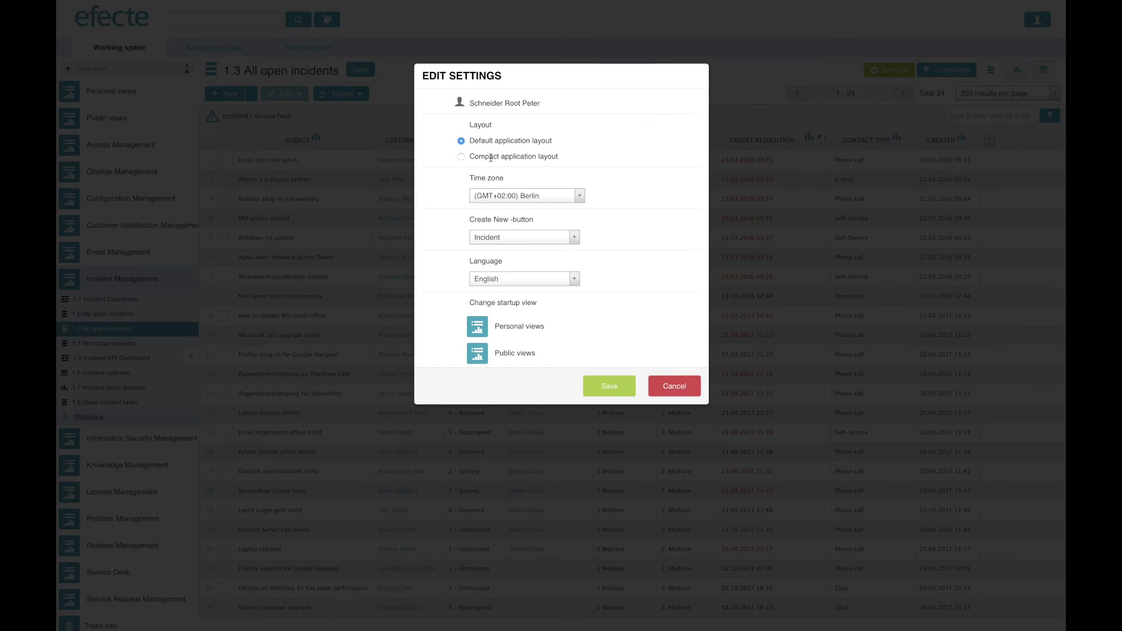
{"action": "left_click", "coordinate": [461, 157]}
{"action": "left_click", "coordinate": [620, 393]}
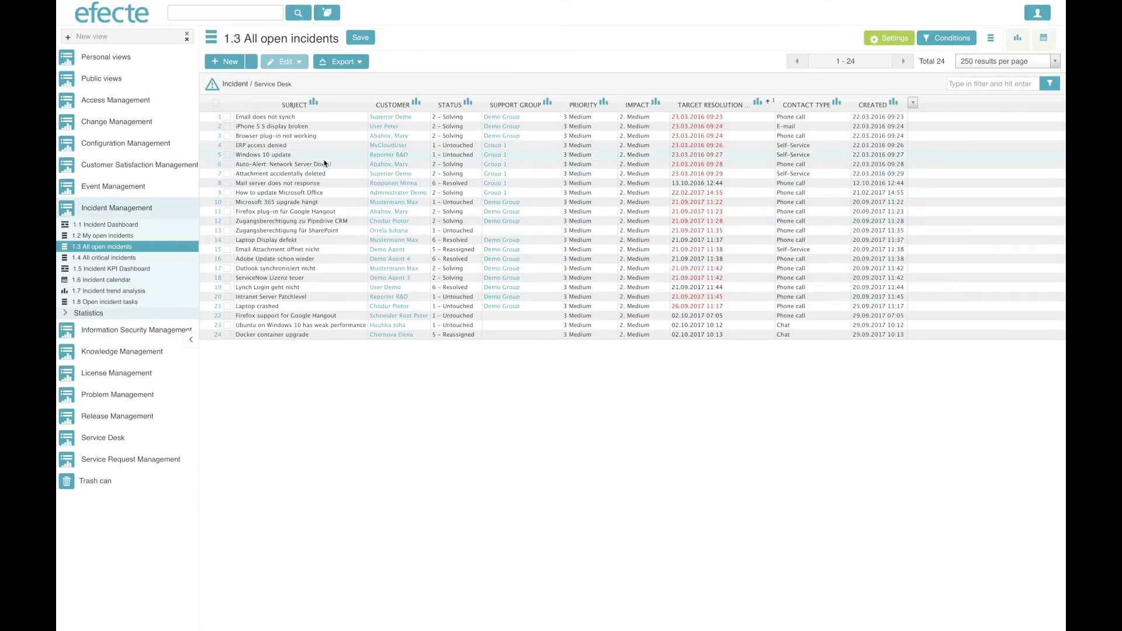
- Enter the customer's full name in the global search box
{"action": "left_click", "coordinate": [215, 10]}
{"action": "type", "text": "max"}
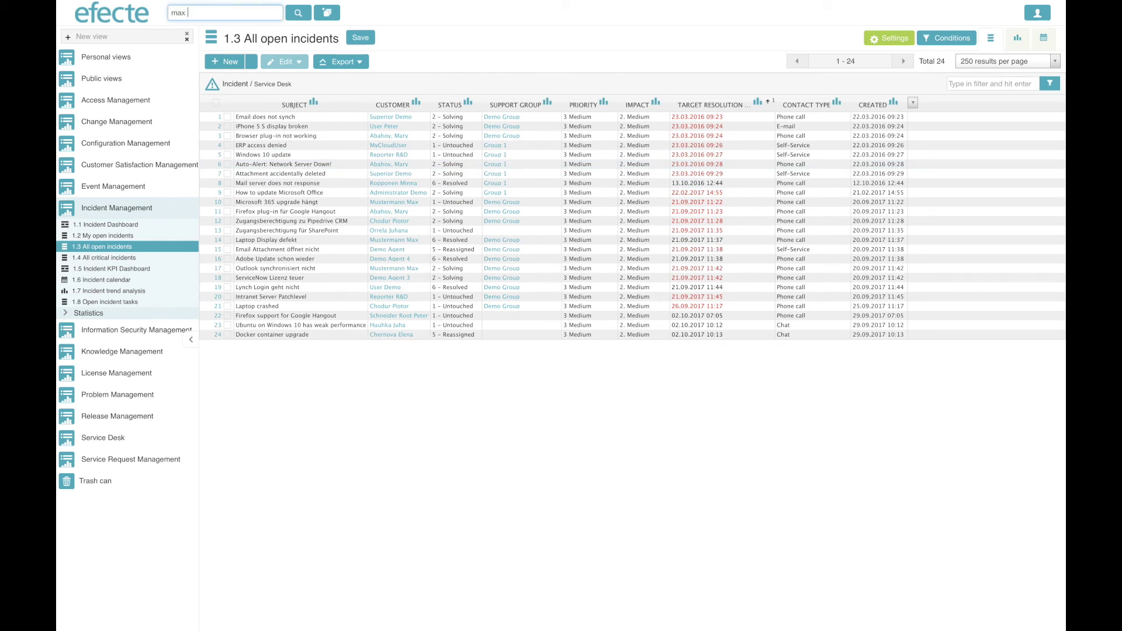
{"action": "type", "text": " mustermann"}
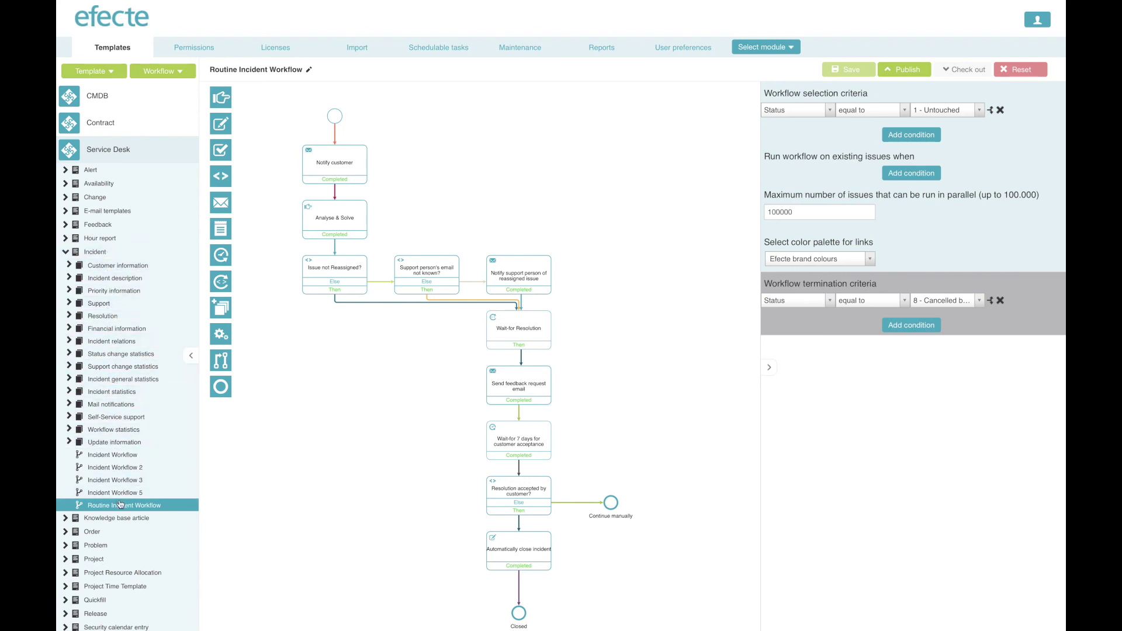
- Scroll and pan the Routine Incident Workflow canvas so its start point shows
{"action": "scroll", "coordinate": [410, 440], "scroll_direction": "up", "scroll_amount": 3}
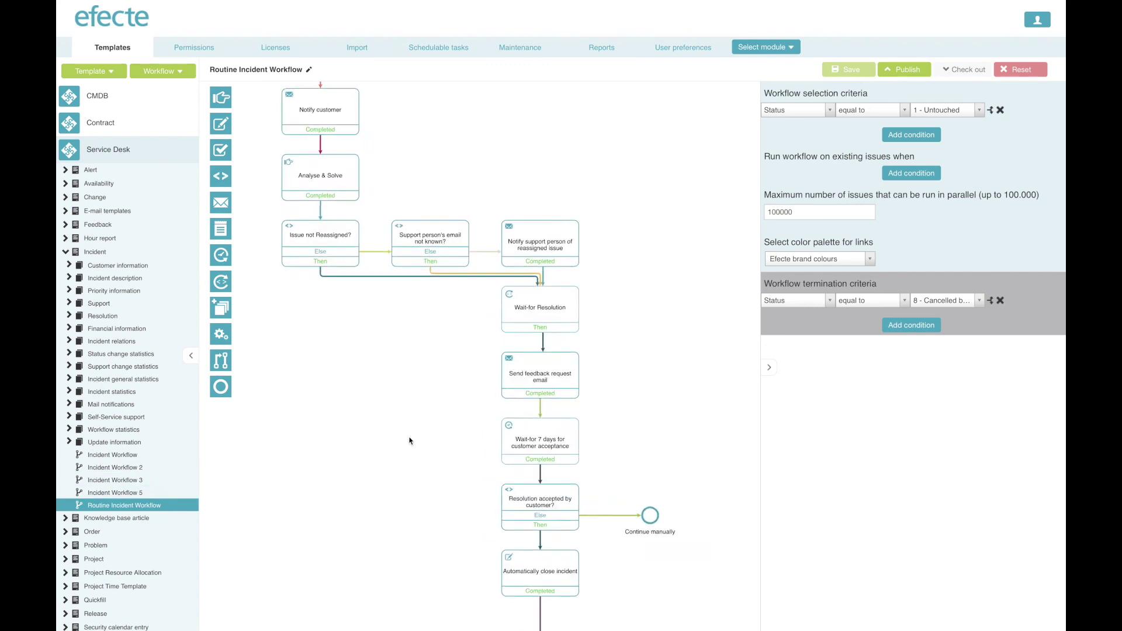
{"action": "left_click_drag", "start_coordinate": [422, 454], "coordinate": [429, 506]}
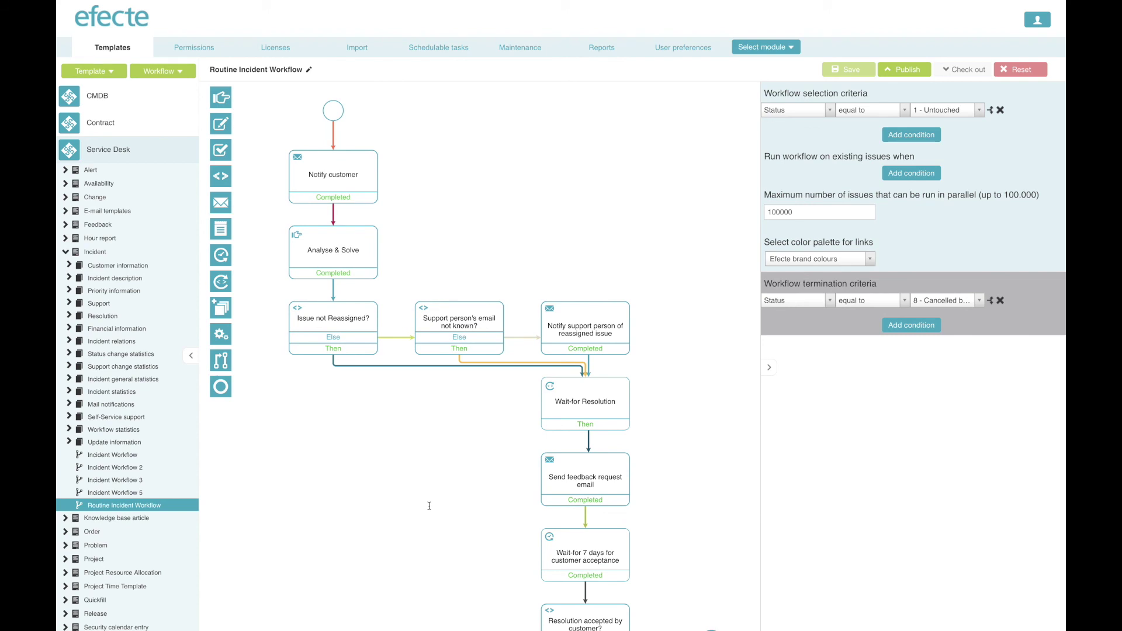